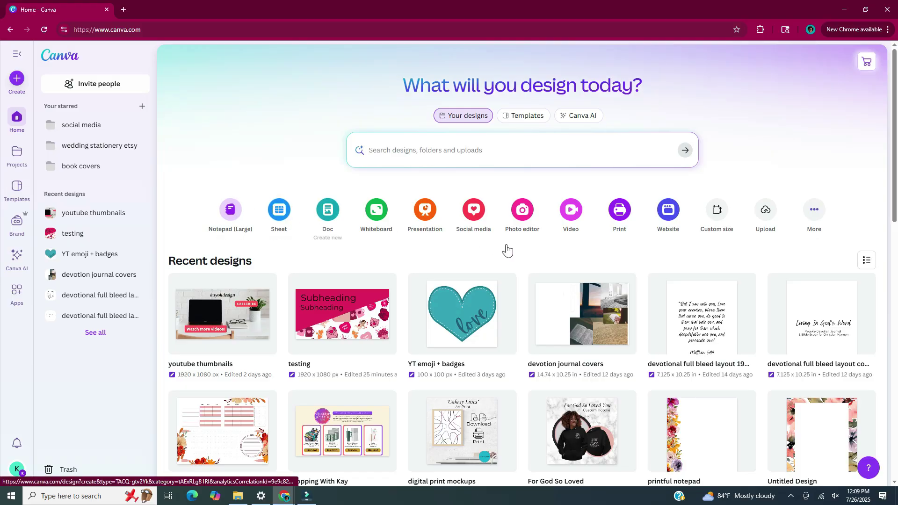
# - Create a new custom-size design 1000 px wide by 1000 px high
pyautogui.click(725, 209)
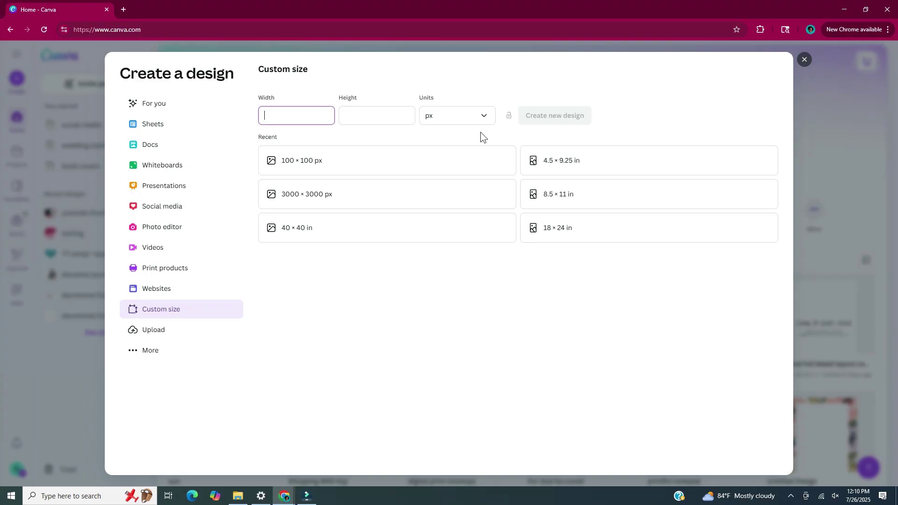
pyautogui.write('1000')
pyautogui.click(383, 116)
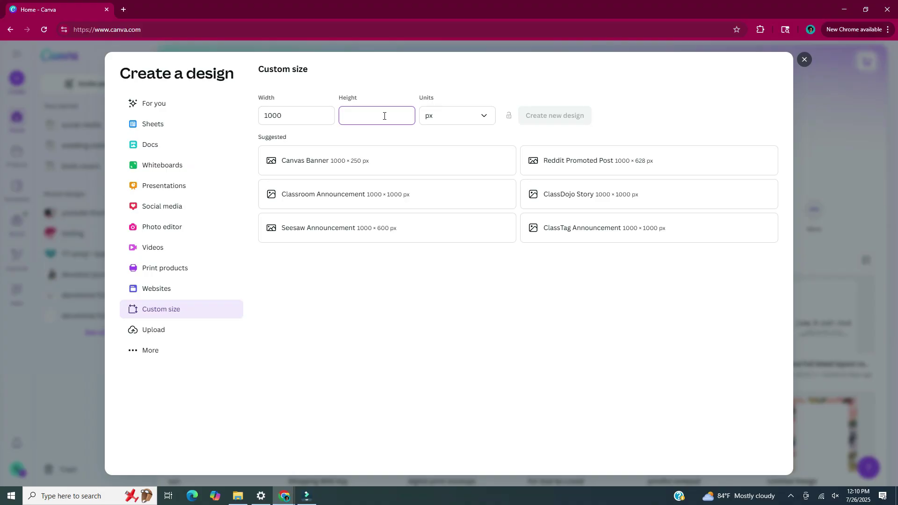
pyautogui.write('1000')
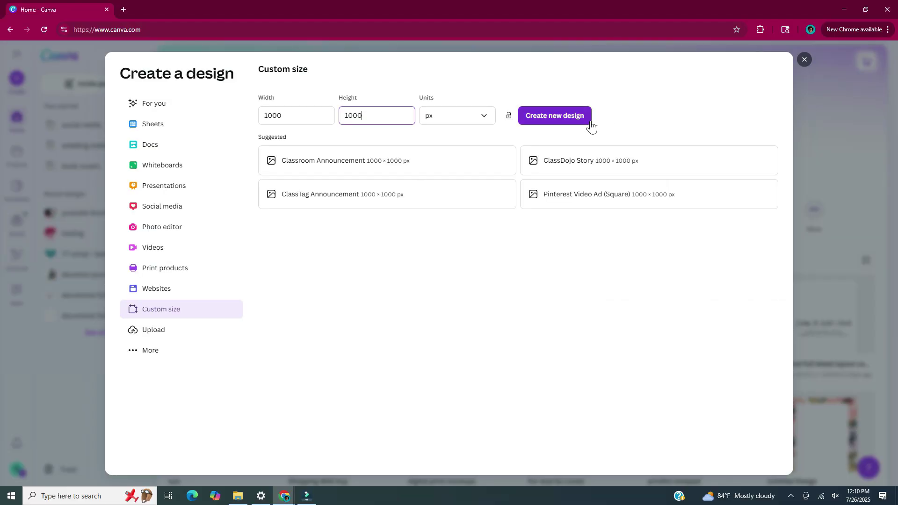
pyautogui.click(589, 121)
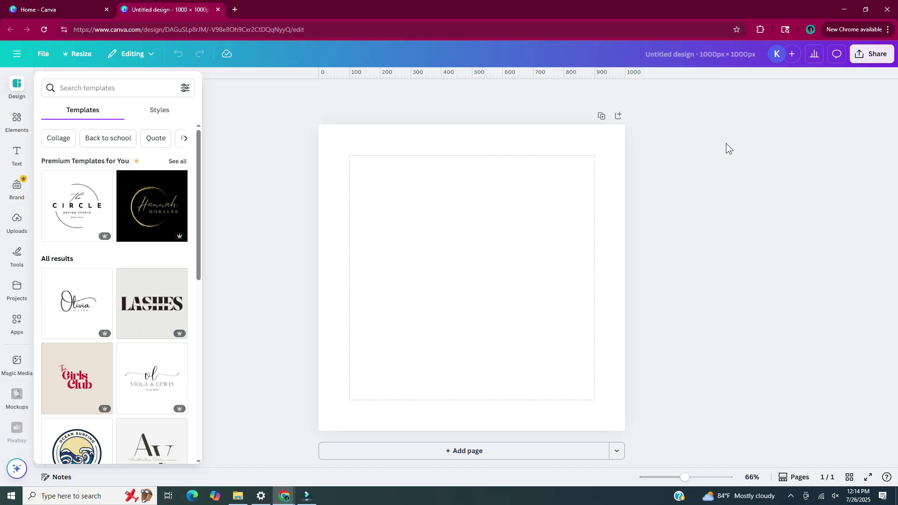
# - Search the elements library for "beach" and browse through all the matching graphics
pyautogui.click(21, 117)
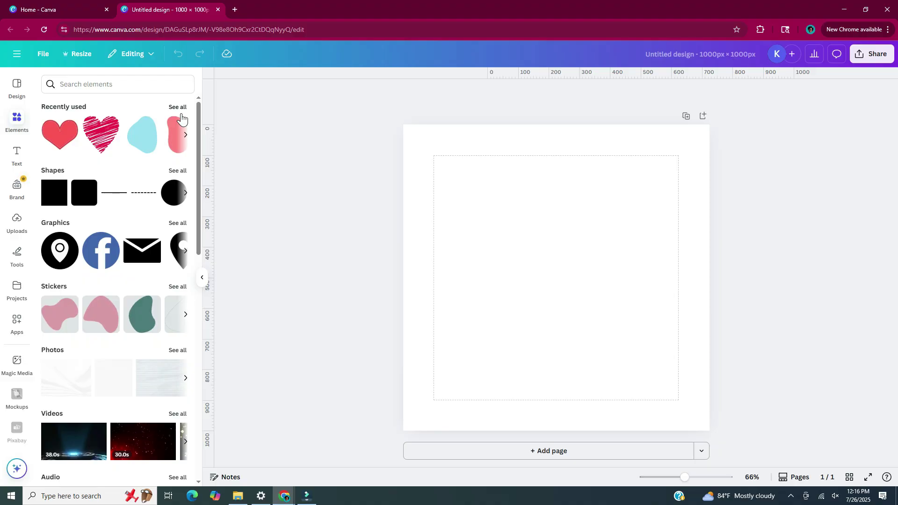
pyautogui.click(146, 82)
pyautogui.write('beach')
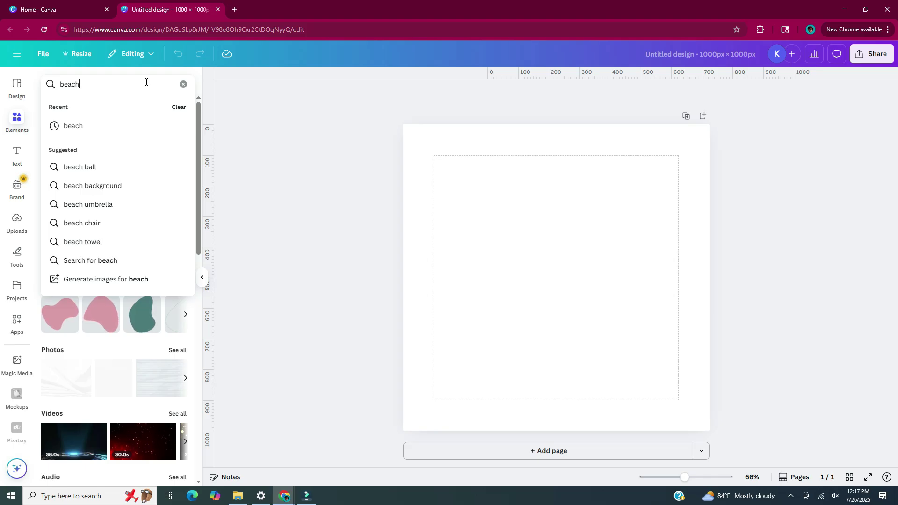
pyautogui.press('Return')
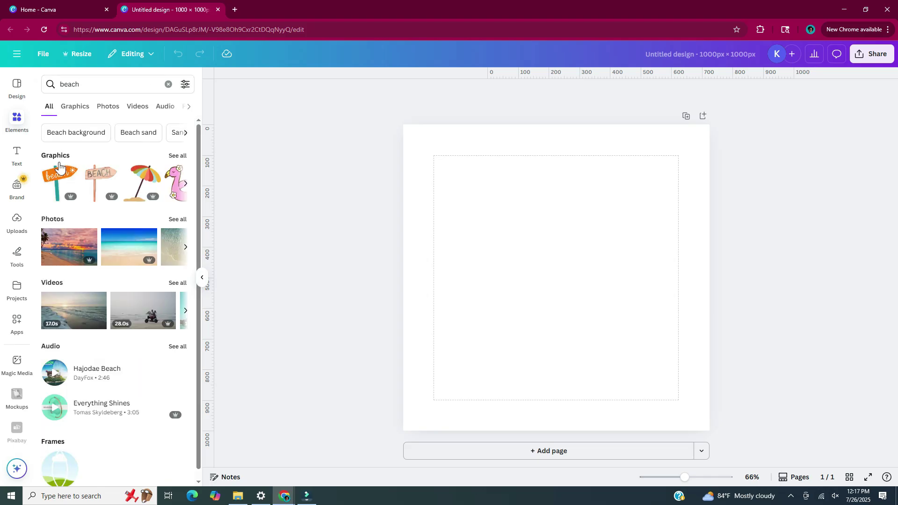
pyautogui.click(178, 156)
pyautogui.scroll(-1, 195, 153)
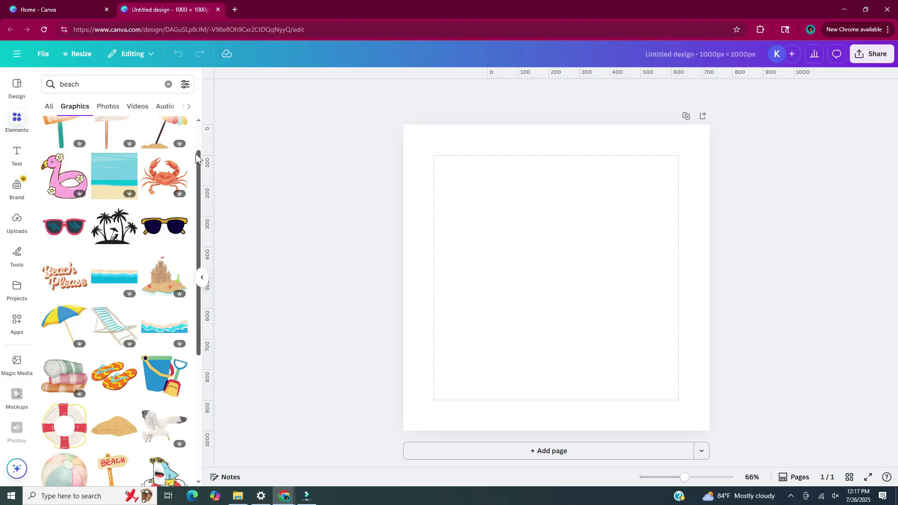
pyautogui.scroll(-20, 196, 153)
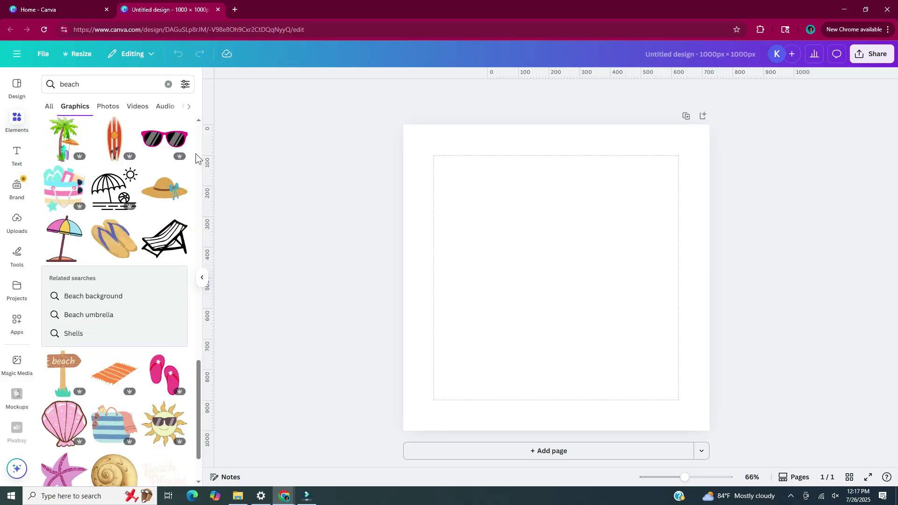
pyautogui.press('Escape')
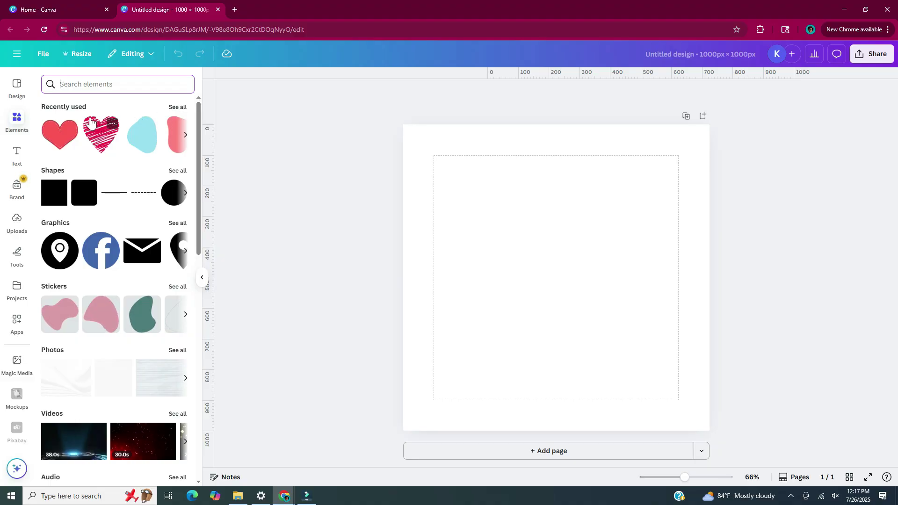
# - Add the surfboard, seashells, sand bucket, sun and green brush stroke from the recently used elements to the page
pyautogui.click(178, 108)
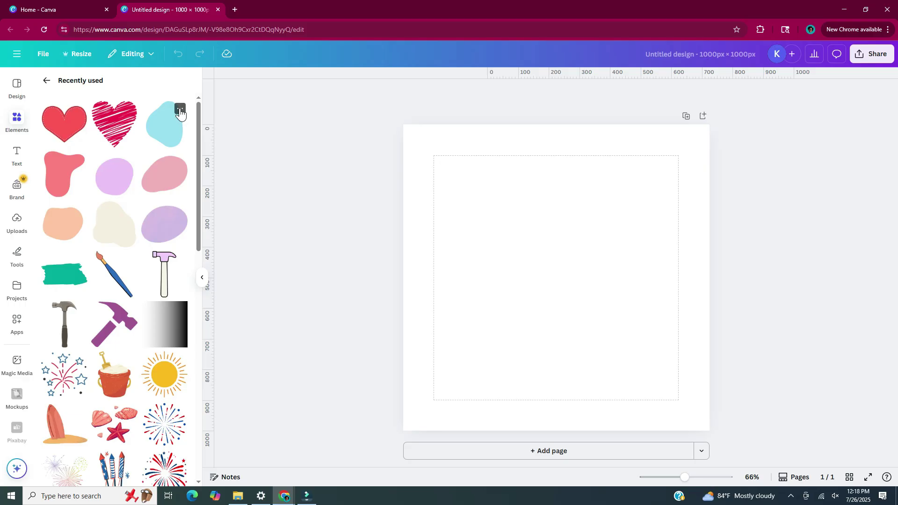
pyautogui.scroll(-5, 70, 200)
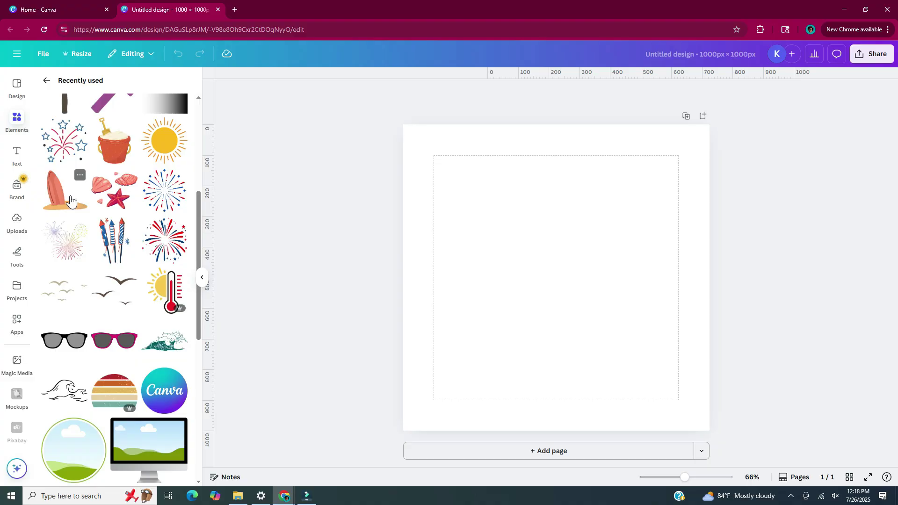
pyautogui.click(70, 200)
pyautogui.click(114, 190)
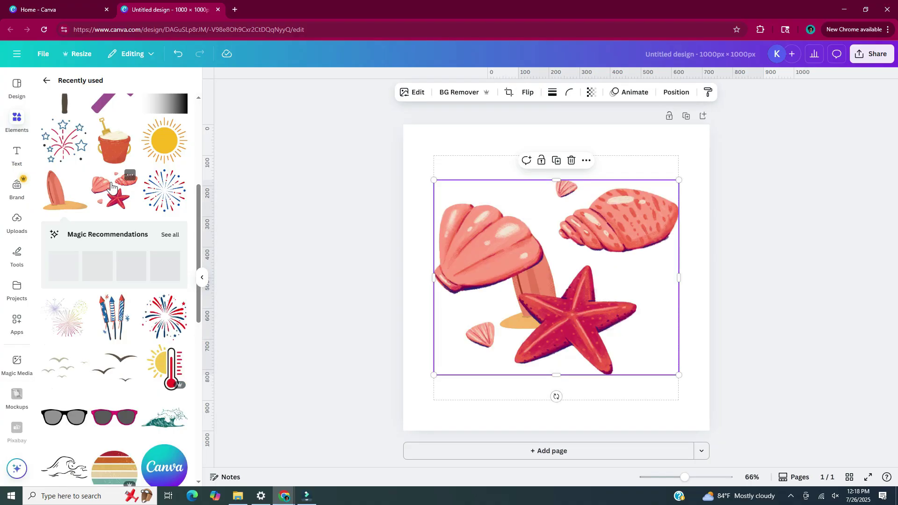
pyautogui.click(120, 149)
pyautogui.click(164, 140)
pyautogui.click(110, 200)
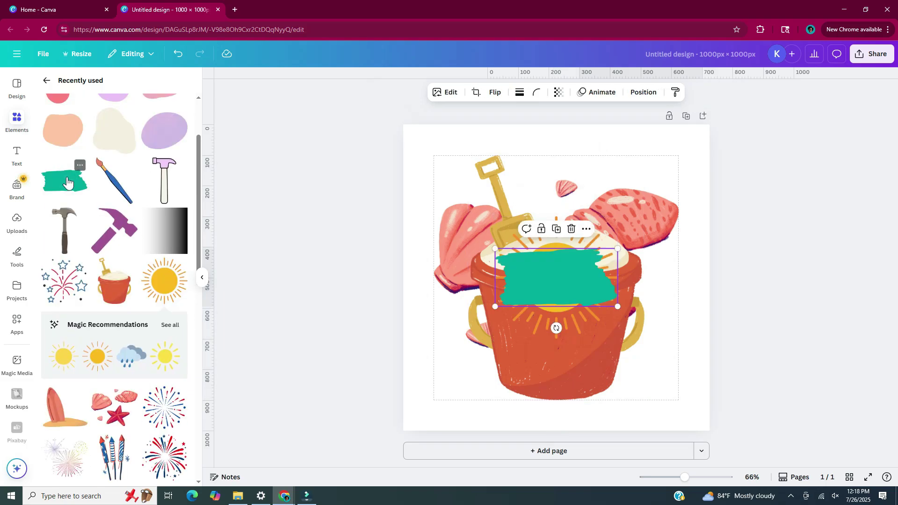
# - Spread the overlapping graphics over the page, with the brush stroke, sun, bucket and shells in separate corners around the surfboard
pyautogui.moveTo(547, 287); pyautogui.dragTo(411, 164)
pyautogui.moveTo(472, 278); pyautogui.dragTo(545, 198)
pyautogui.moveTo(473, 346); pyautogui.dragTo(573, 364)
pyautogui.moveTo(481, 323); pyautogui.dragTo(378, 360)
pyautogui.click(525, 268)
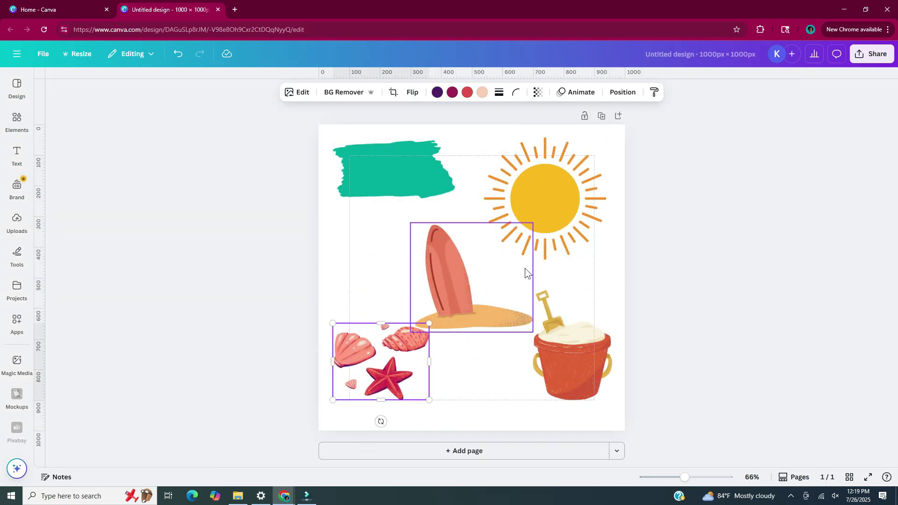
pyautogui.click(708, 248)
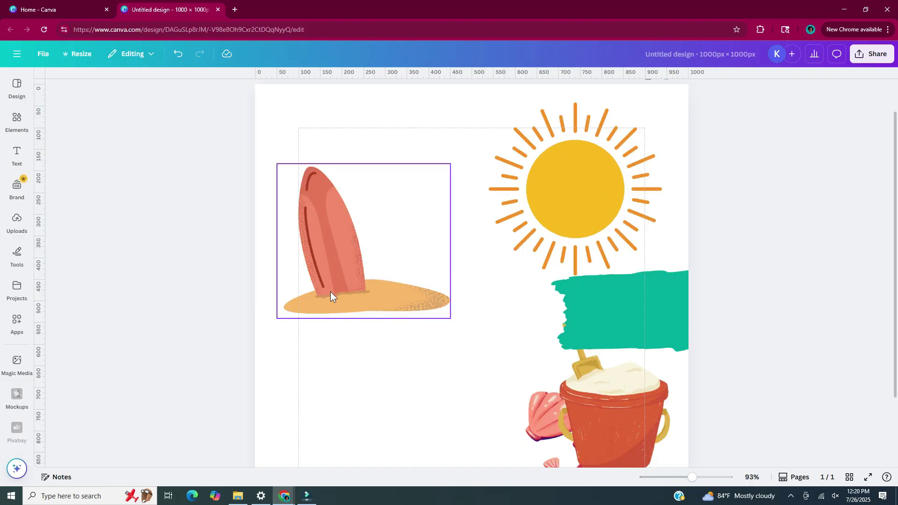
# - Shrink the sand bucket and place it on the sand beside the surfboard
pyautogui.scroll(-2, 415, 284)
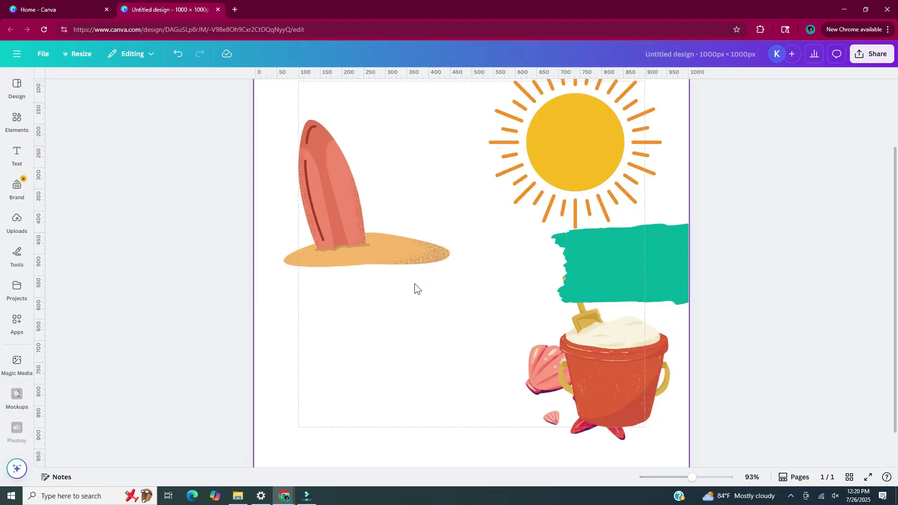
pyautogui.click(606, 374)
pyautogui.moveTo(670, 271); pyautogui.dragTo(599, 370)
pyautogui.moveTo(593, 403); pyautogui.dragTo(389, 229)
# - Shrink the seashells graphic and place it on the sand at the foot of the surfboard
pyautogui.click(618, 400)
pyautogui.moveTo(661, 441); pyautogui.dragTo(589, 380)
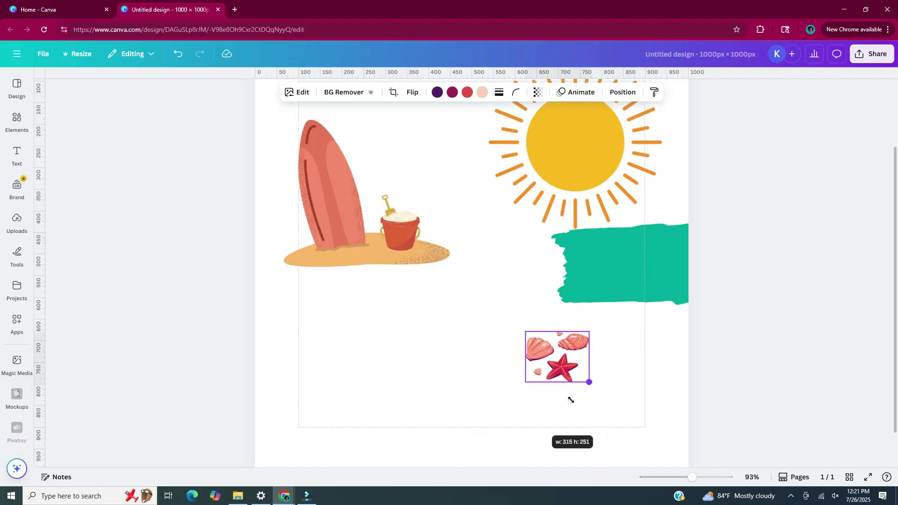
pyautogui.moveTo(554, 357); pyautogui.dragTo(359, 248)
pyautogui.scroll(1, 585, 221)
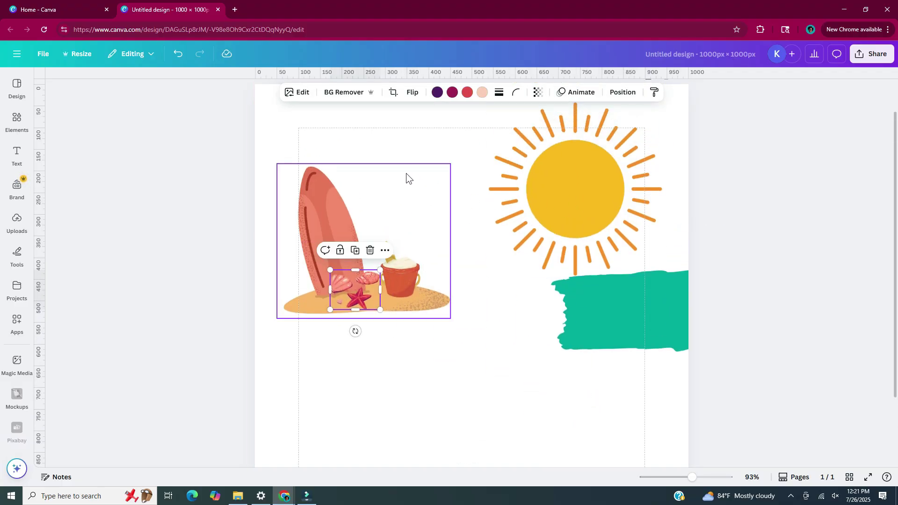
# - Shrink the sun and place it above the bucket, and enlarge the green brush stroke beside the surfboard
pyautogui.moveTo(664, 313); pyautogui.dragTo(590, 332)
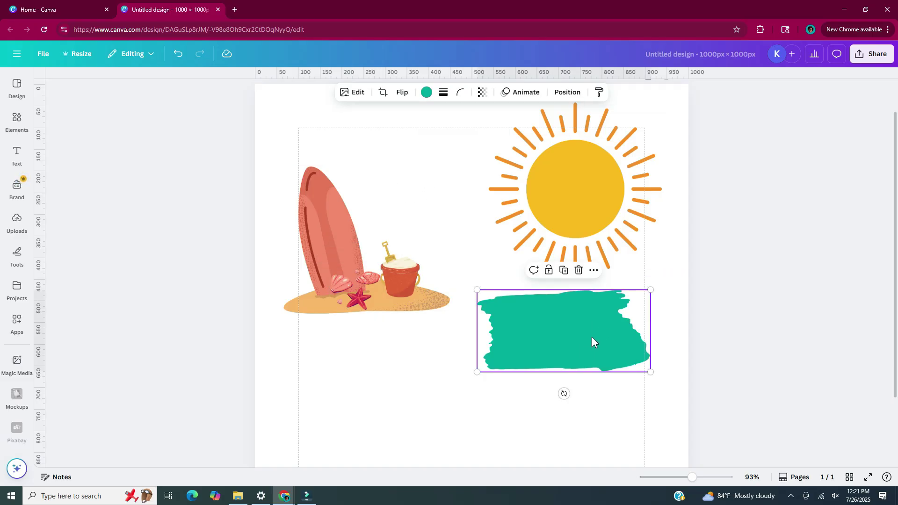
pyautogui.hotkey('ctrl', 'z')
pyautogui.hotkey('ctrl', 'z')
pyautogui.hotkey('ctrl', 'z')
pyautogui.hotkey('ctrl', 'z')
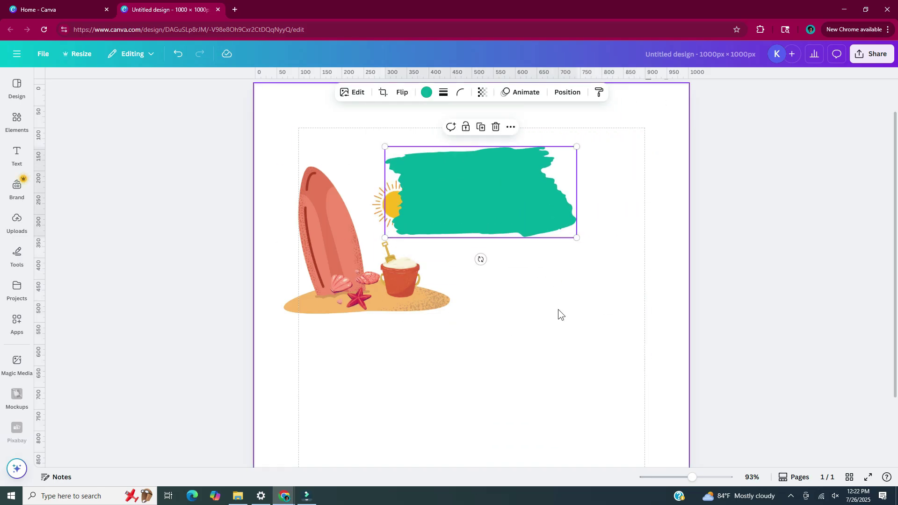
# - Recolor the green brush stroke with a new custom light blue
pyautogui.click(426, 93)
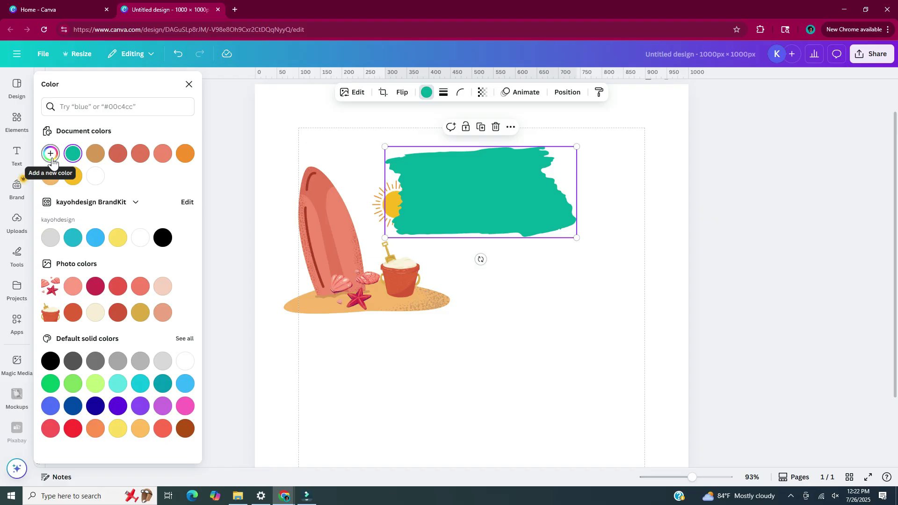
pyautogui.click(50, 154)
pyautogui.moveTo(107, 236); pyautogui.dragTo(116, 236)
pyautogui.click(117, 183)
pyautogui.click(523, 208)
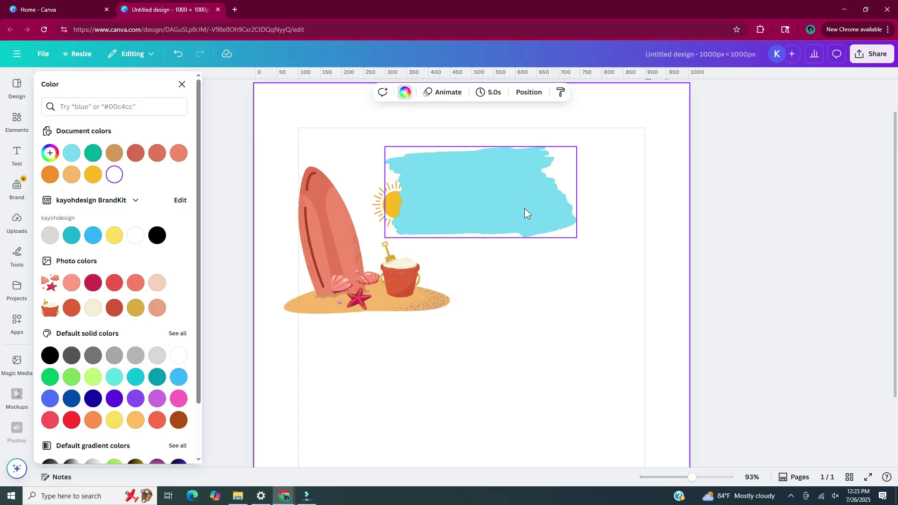
# - Duplicate the light blue brush stroke, place the copy upside down overlapping its lower edge, and group the two strokes
pyautogui.click(527, 210)
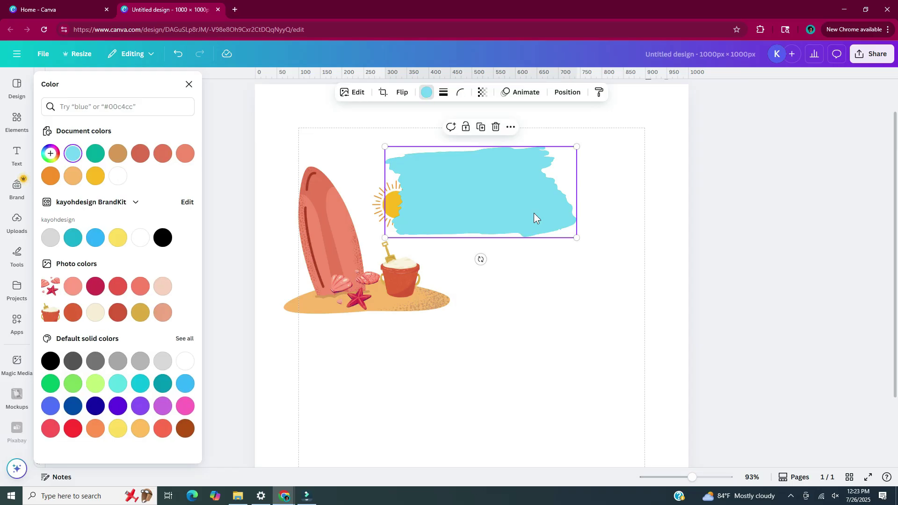
pyautogui.hotkey('ctrl', 'd')
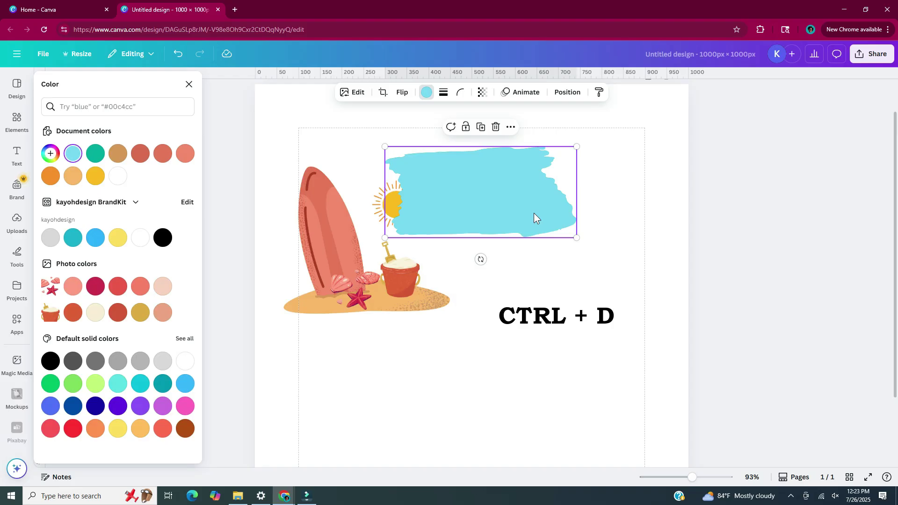
pyautogui.click(608, 161)
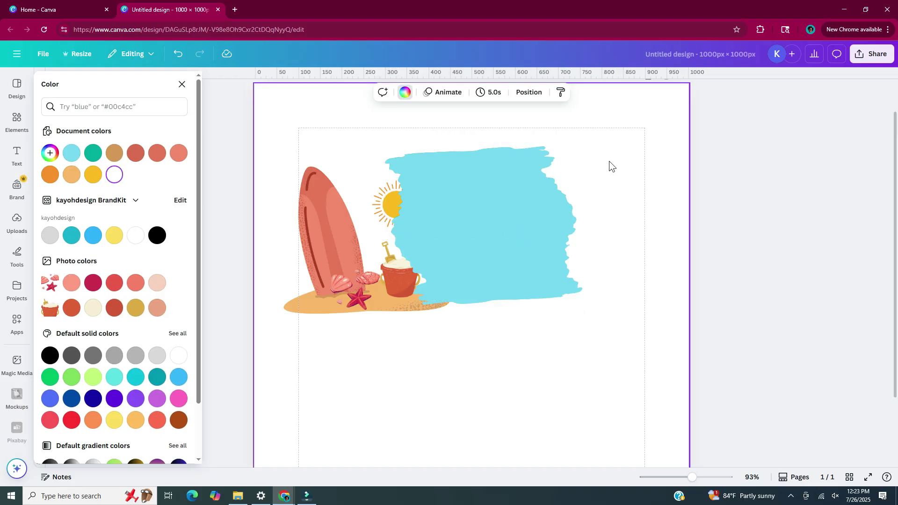
pyautogui.moveTo(609, 161); pyautogui.dragTo(529, 271)
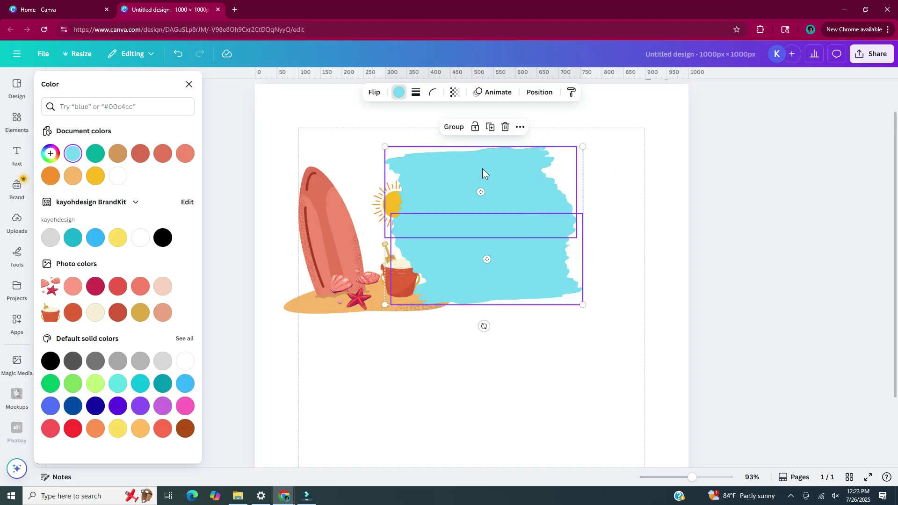
pyautogui.click(454, 127)
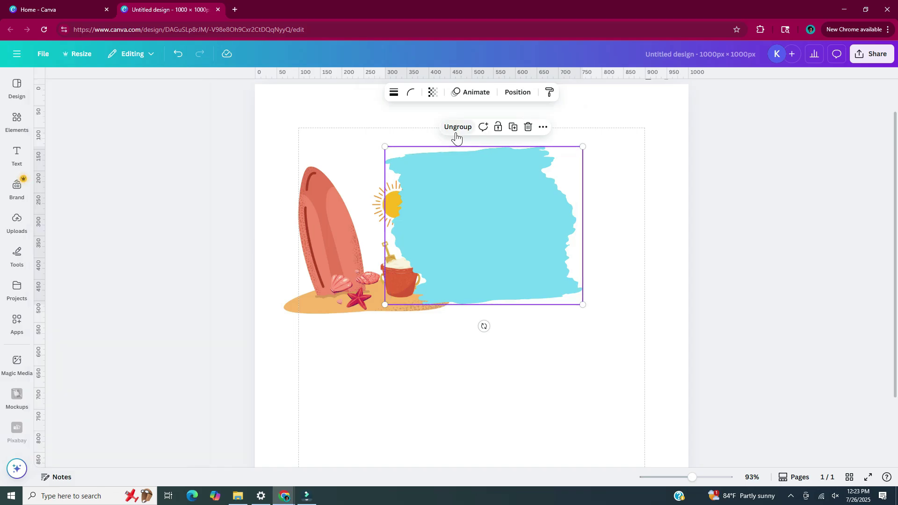
# - Send the grouped blue strokes to the back and position them behind the surfboard, sun and bucket
pyautogui.rightClick(507, 267)
pyautogui.moveTo(569, 349)
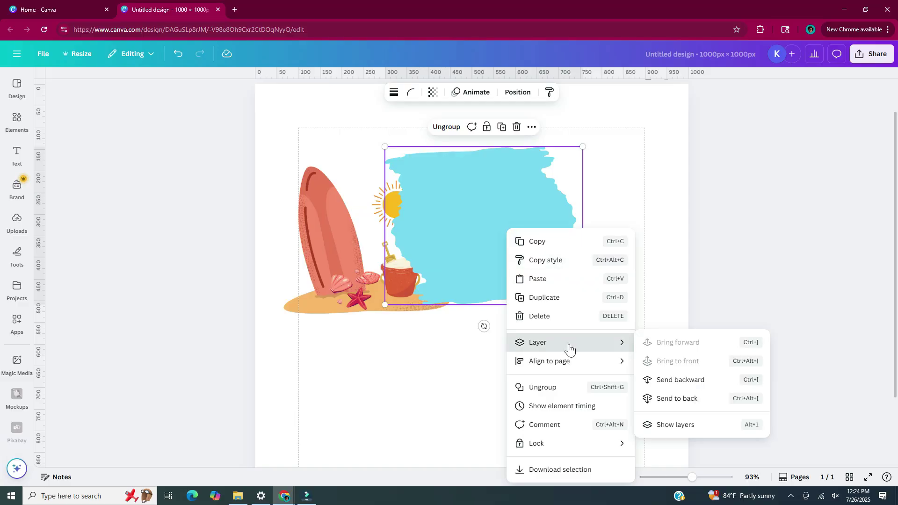
pyautogui.click(676, 398)
pyautogui.moveTo(505, 267); pyautogui.dragTo(377, 284)
pyautogui.click(224, 147)
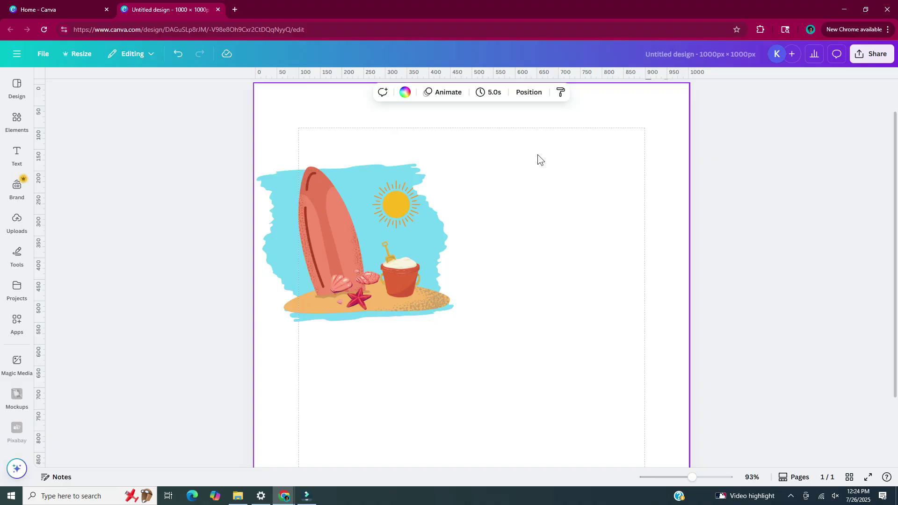
# - Select all the beach scene graphics together and move them to the middle of the page
pyautogui.moveTo(536, 144); pyautogui.dragTo(233, 377)
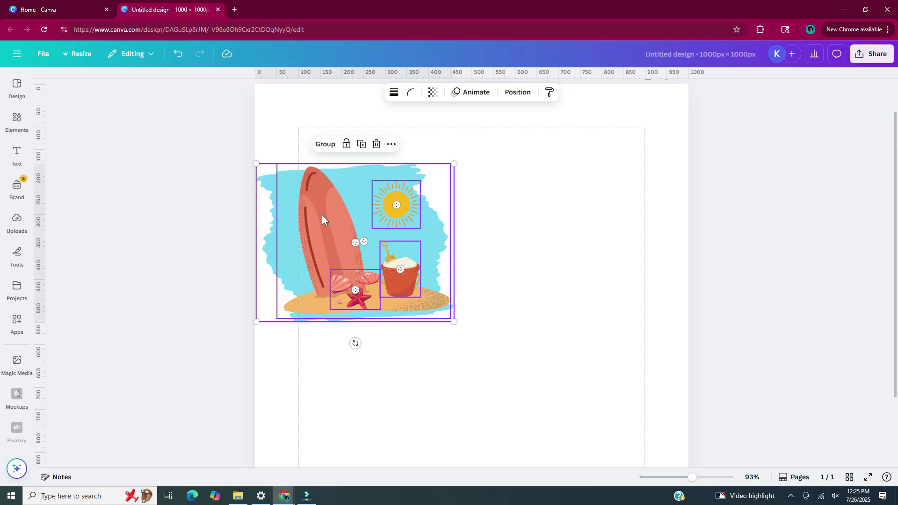
pyautogui.moveTo(321, 214); pyautogui.dragTo(432, 243)
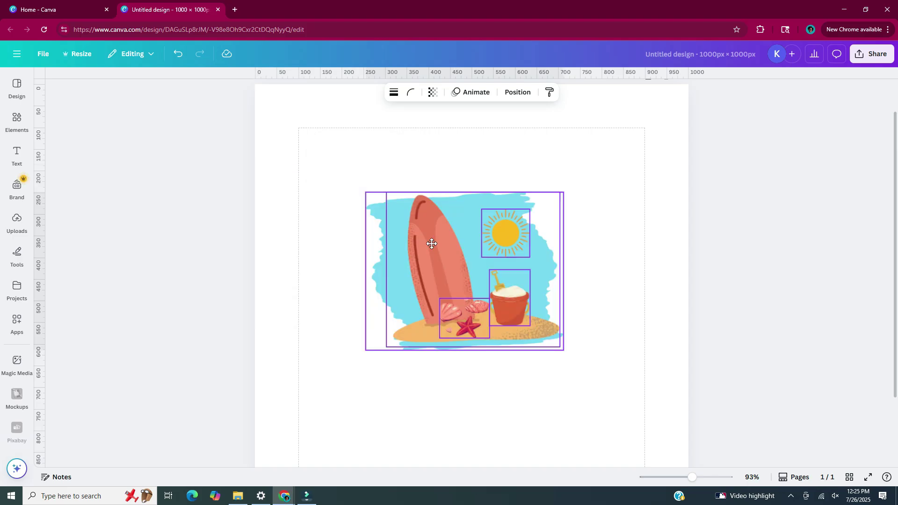
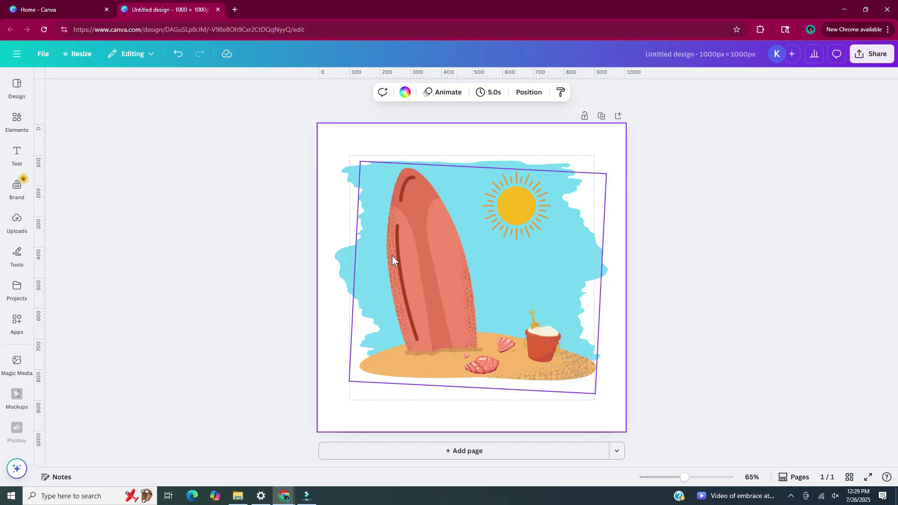
# - Recolor the sand in the surfboard graphic a lighter orange and the sun's rays yellow
pyautogui.click(419, 264)
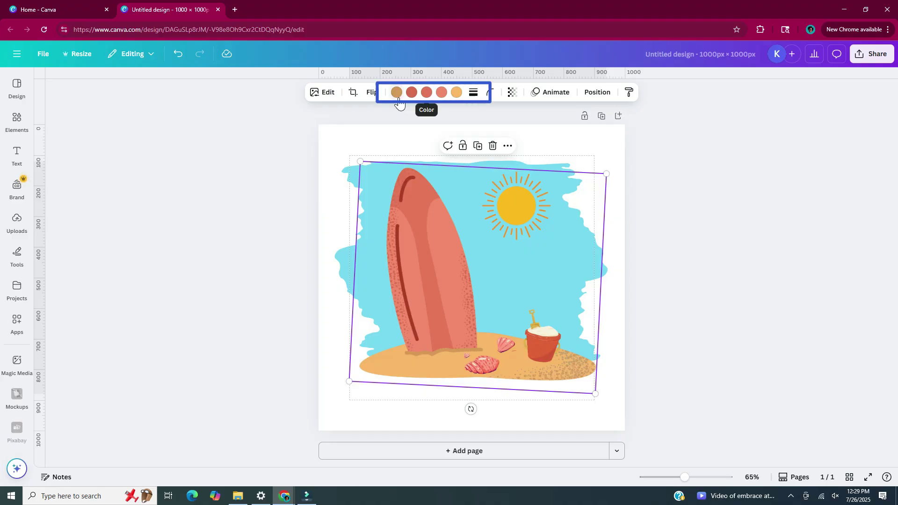
pyautogui.click(457, 93)
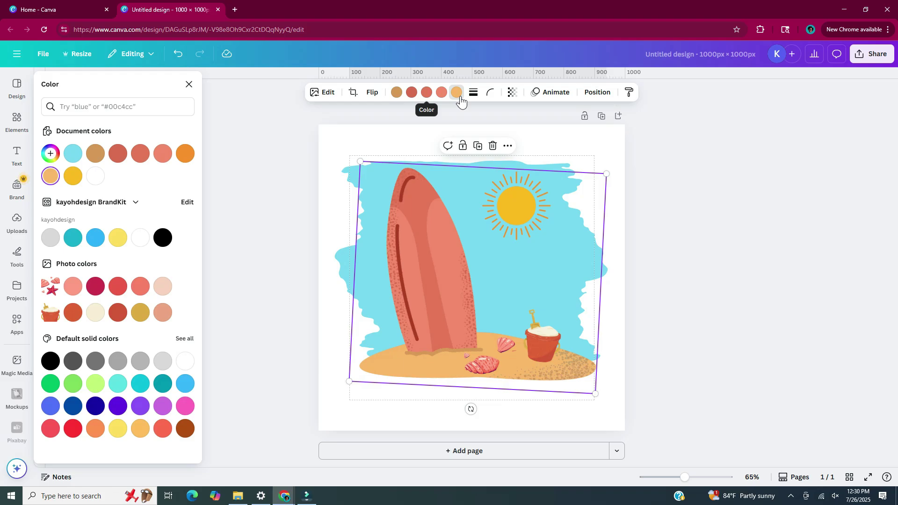
pyautogui.click(51, 176)
pyautogui.moveTo(125, 177); pyautogui.dragTo(103, 176)
pyautogui.click(256, 205)
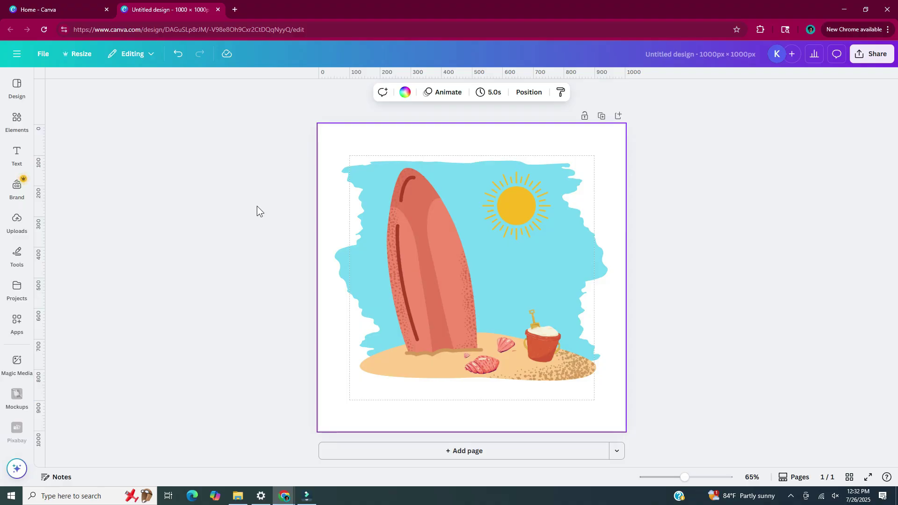
pyautogui.press('t')
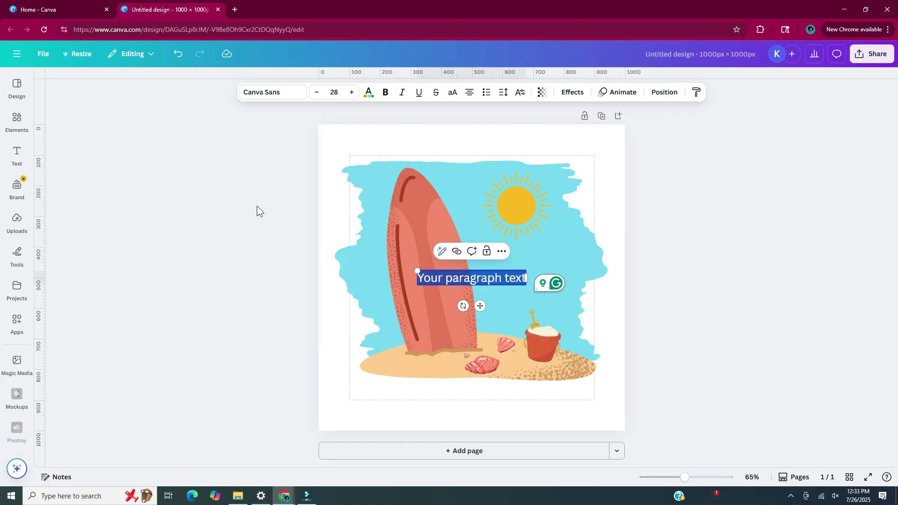
pyautogui.press('Delete')
pyautogui.click(620, 155)
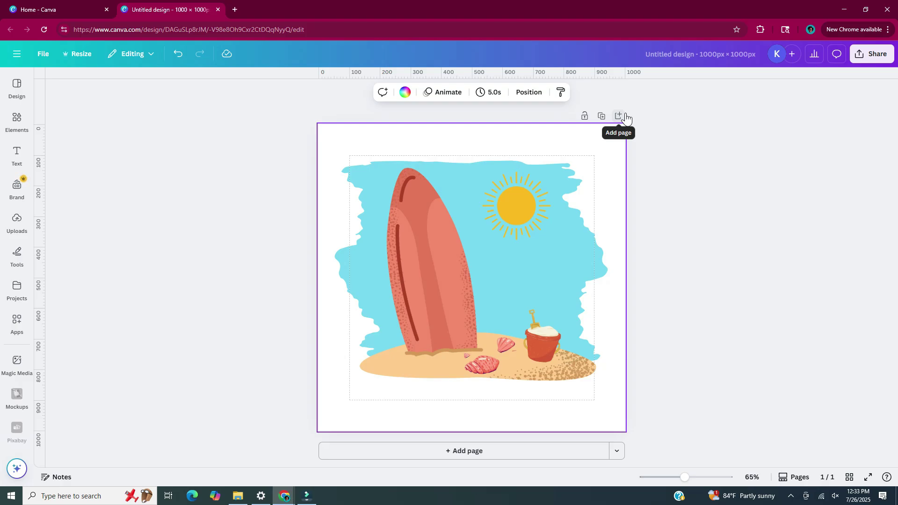
# - Add a second page and place the brown flying birds and green ocean wave graphics from the recently used elements on it
pyautogui.click(579, 452)
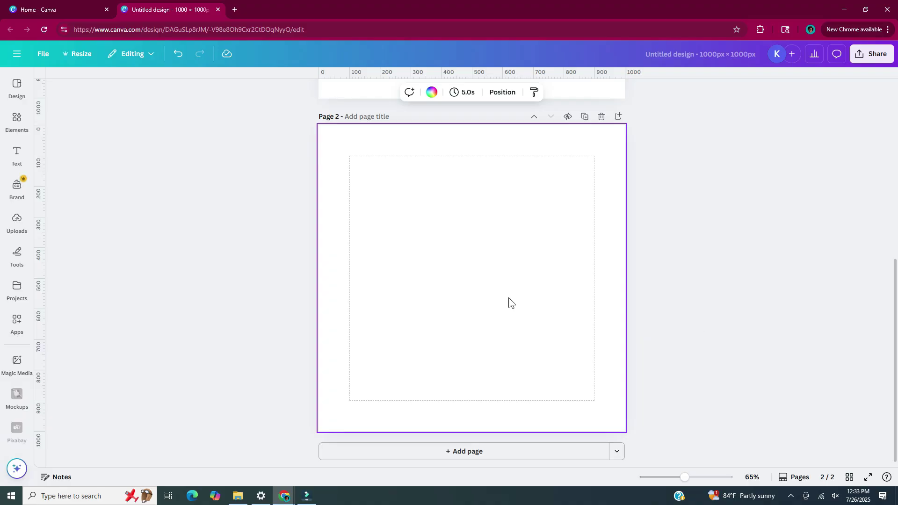
pyautogui.click(17, 120)
pyautogui.scroll(-2, 191, 259)
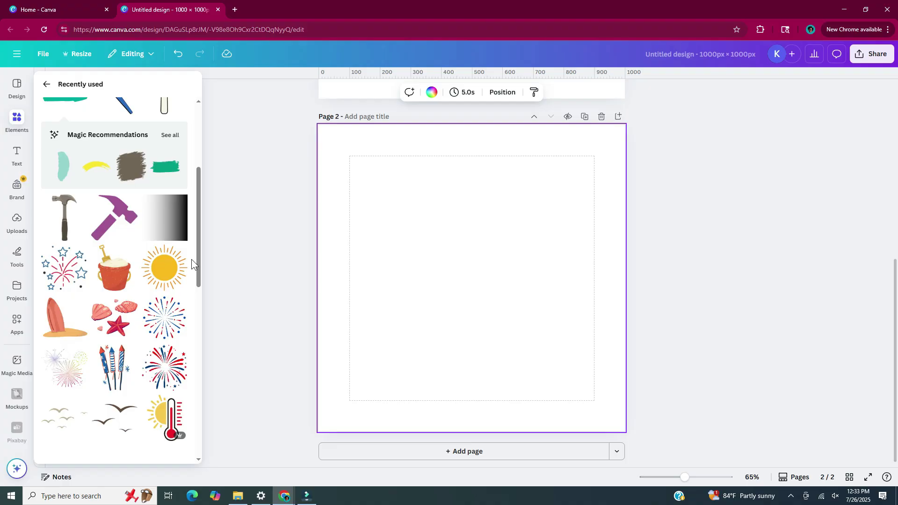
pyautogui.scroll(-4, 191, 259)
pyautogui.click(117, 233)
pyautogui.click(166, 357)
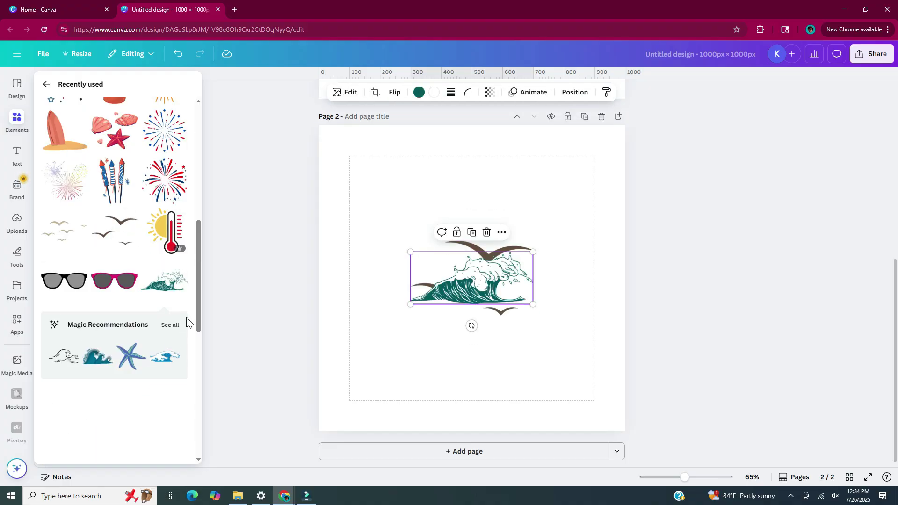
# - View the full set of Magic Recommendations for the green wave graphic
pyautogui.scroll(-2, 191, 297)
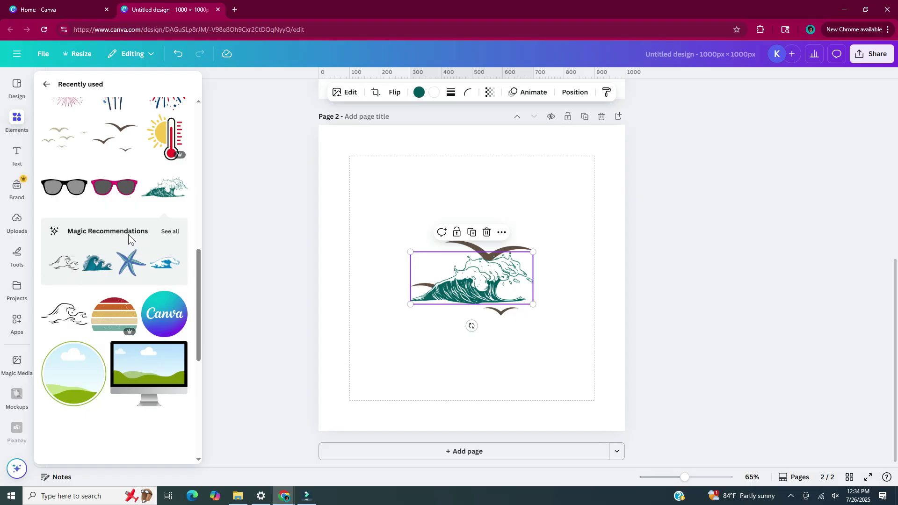
pyautogui.click(175, 237)
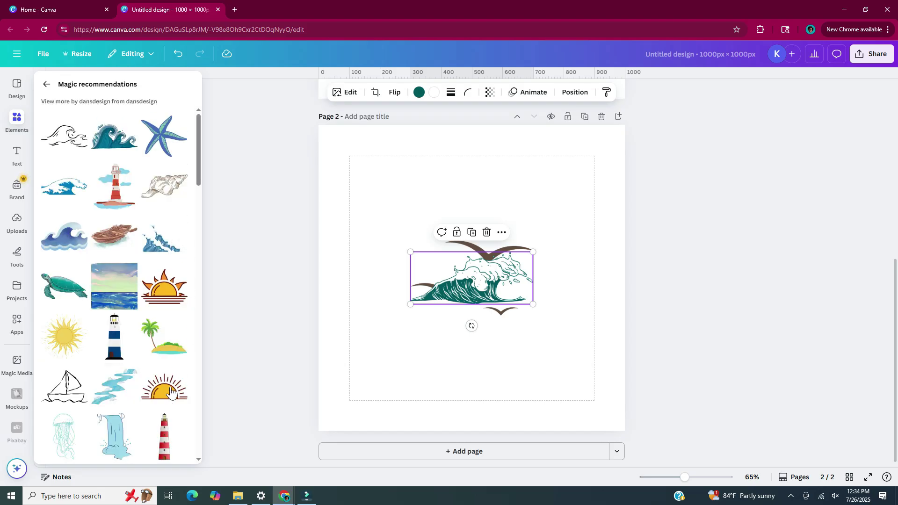
pyautogui.click(355, 304)
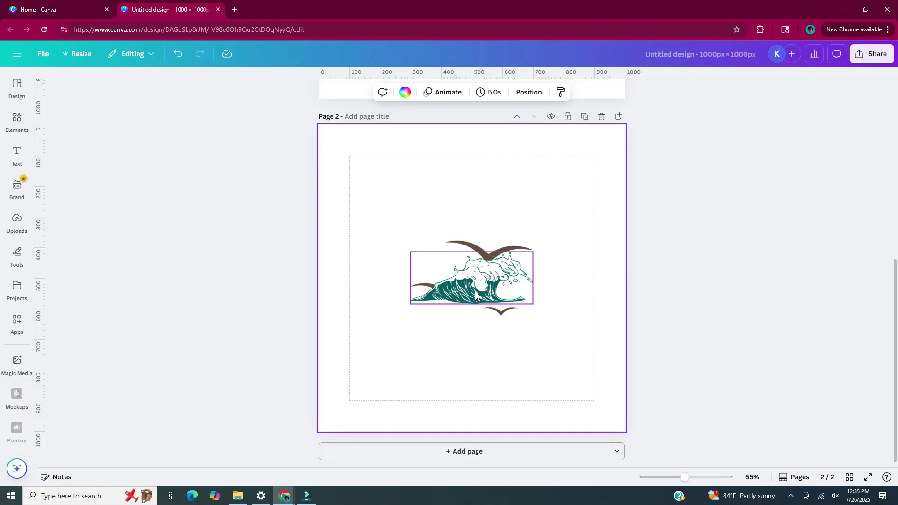
# - Add a yellow circle to the page's upper-left area and move the wave and birds away from it
pyautogui.press('c')
pyautogui.moveTo(481, 292); pyautogui.dragTo(406, 222)
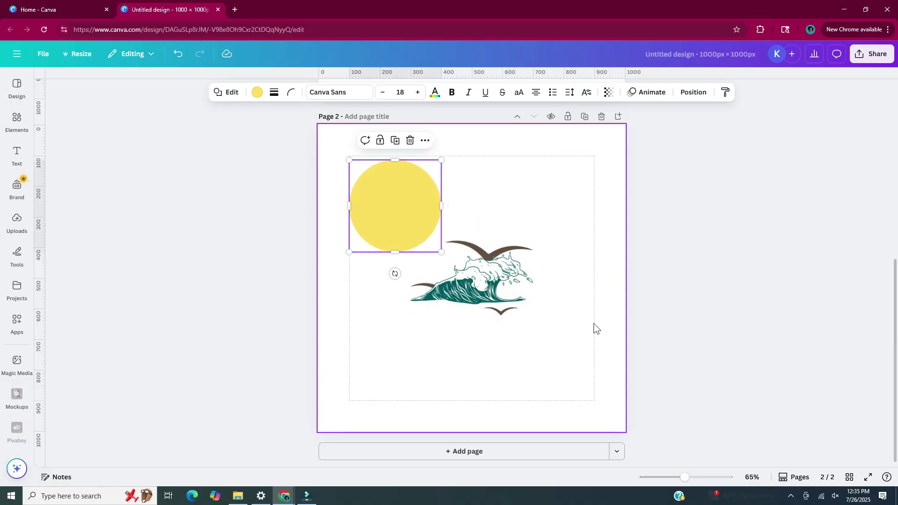
pyautogui.click(489, 250)
pyautogui.moveTo(489, 250); pyautogui.dragTo(537, 180)
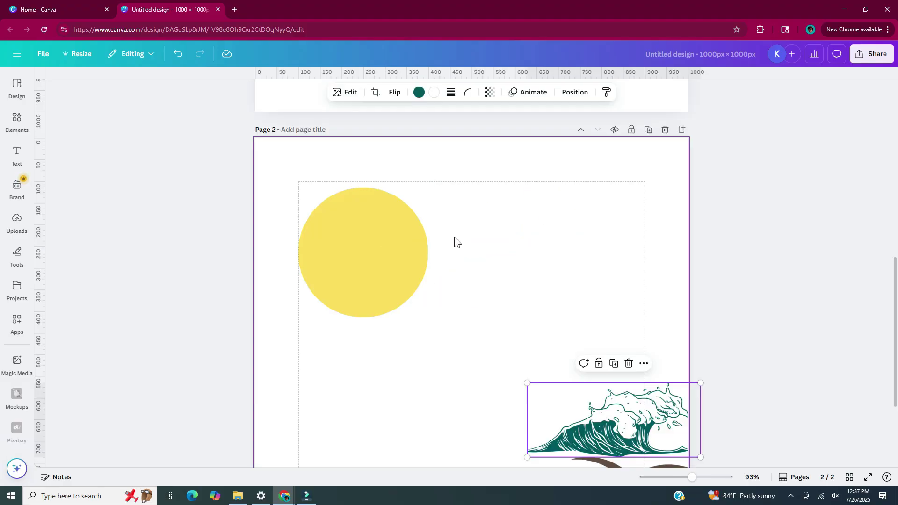
# - Fill the yellow circle with a linear gradient running from yellow to orange-red #ED500D
pyautogui.click(357, 250)
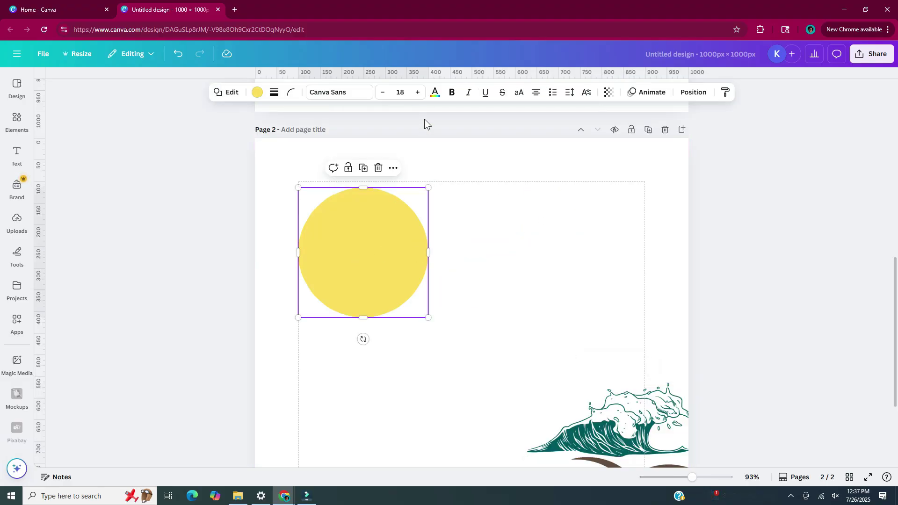
pyautogui.click(258, 93)
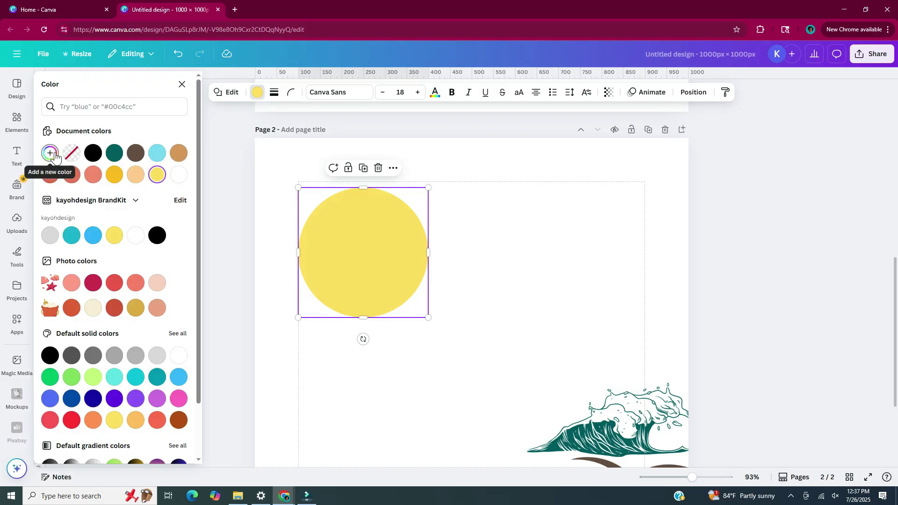
pyautogui.click(50, 153)
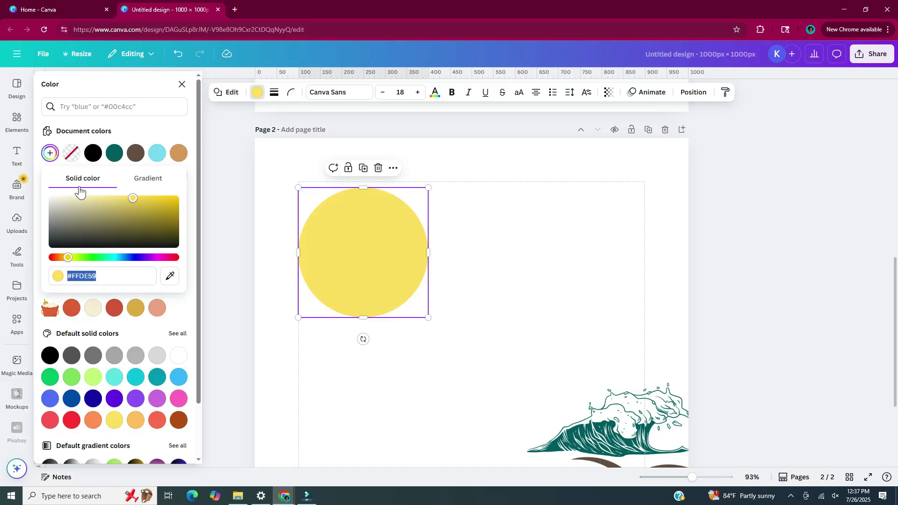
pyautogui.click(79, 190)
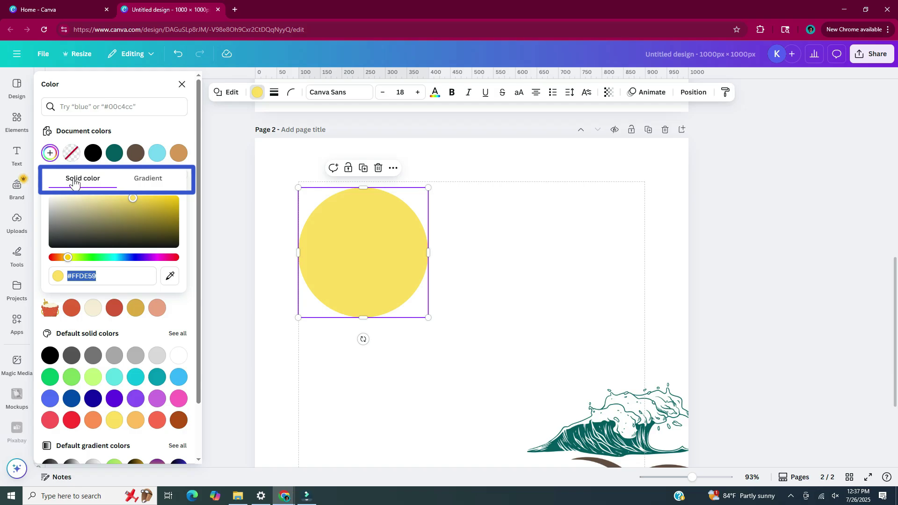
pyautogui.click(169, 183)
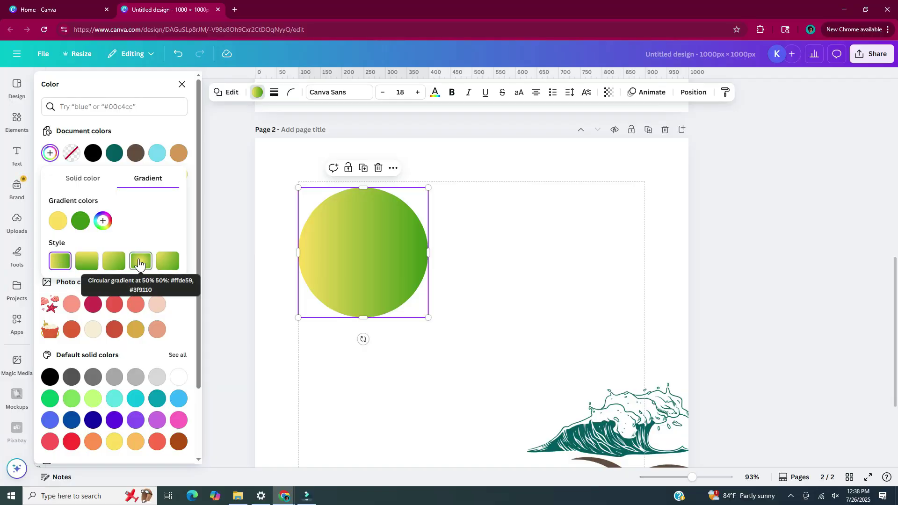
pyautogui.click(82, 221)
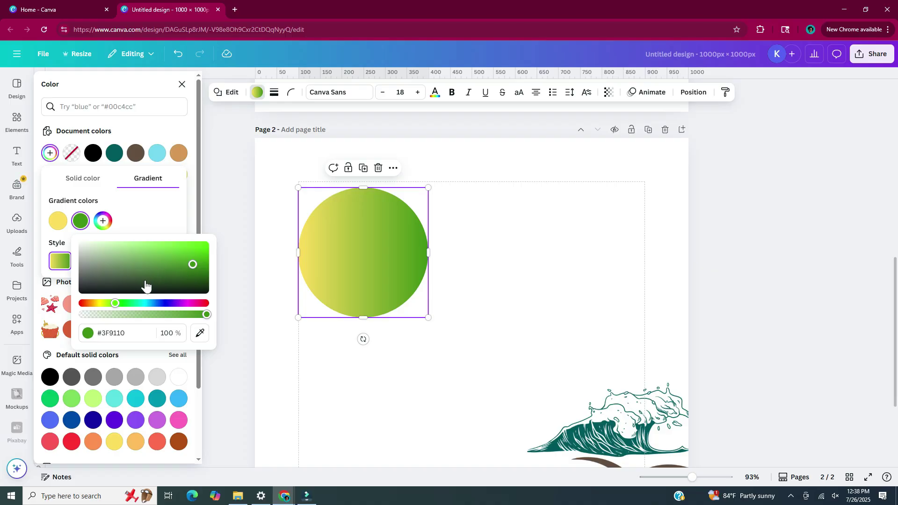
pyautogui.moveTo(115, 303); pyautogui.dragTo(92, 303)
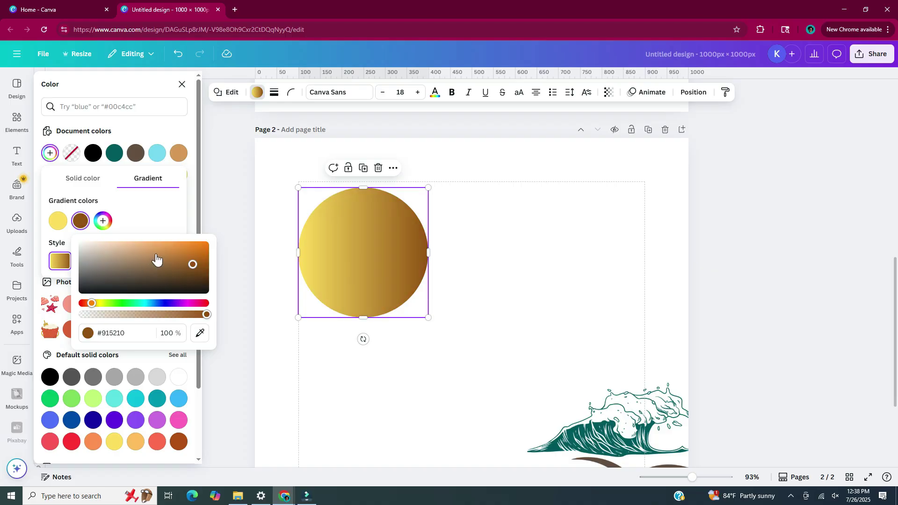
pyautogui.moveTo(157, 259); pyautogui.dragTo(200, 247)
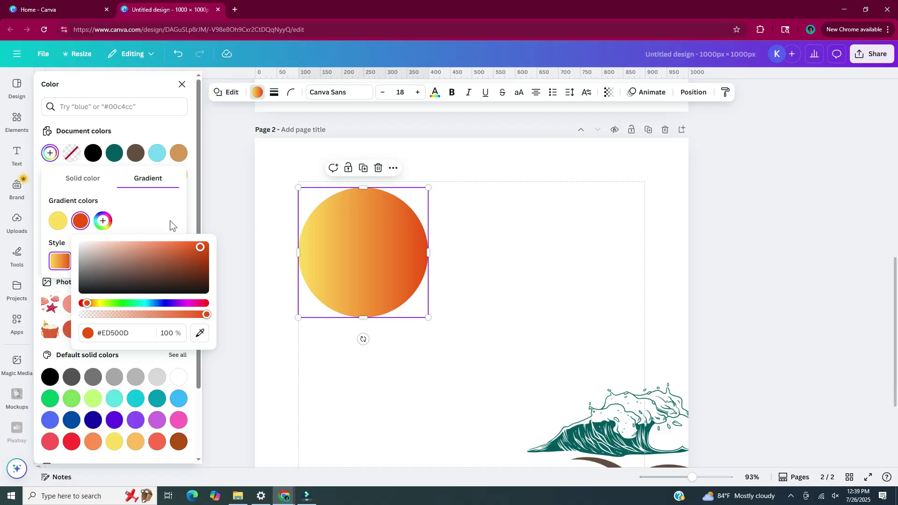
pyautogui.click(448, 256)
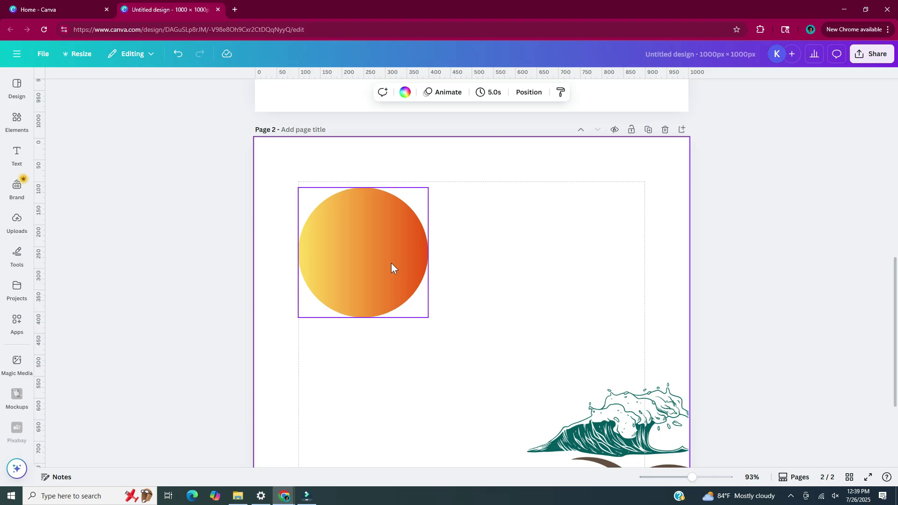
# - Rotate the gradient circle a quarter turn so its yellow side faces up and its orange-red side faces down
pyautogui.click(391, 263)
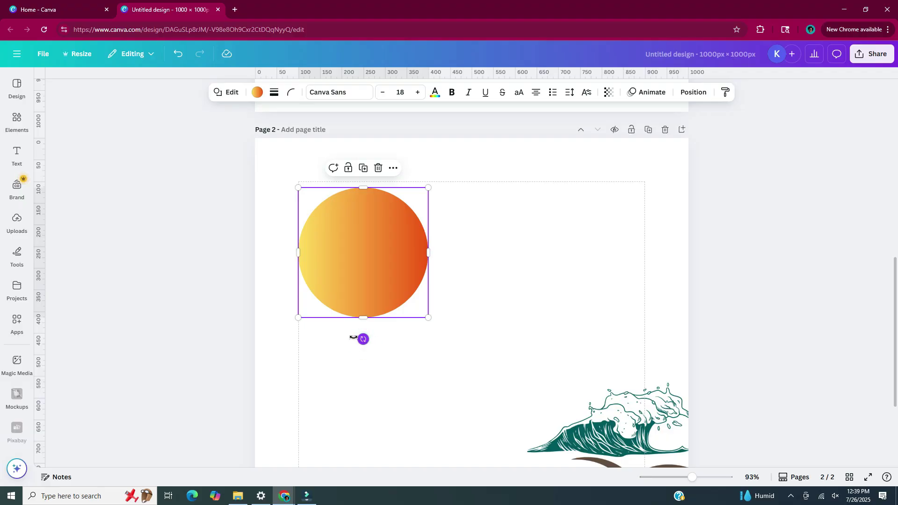
pyautogui.moveTo(358, 337); pyautogui.dragTo(327, 252)
pyautogui.hotkey('ctrl', 'z')
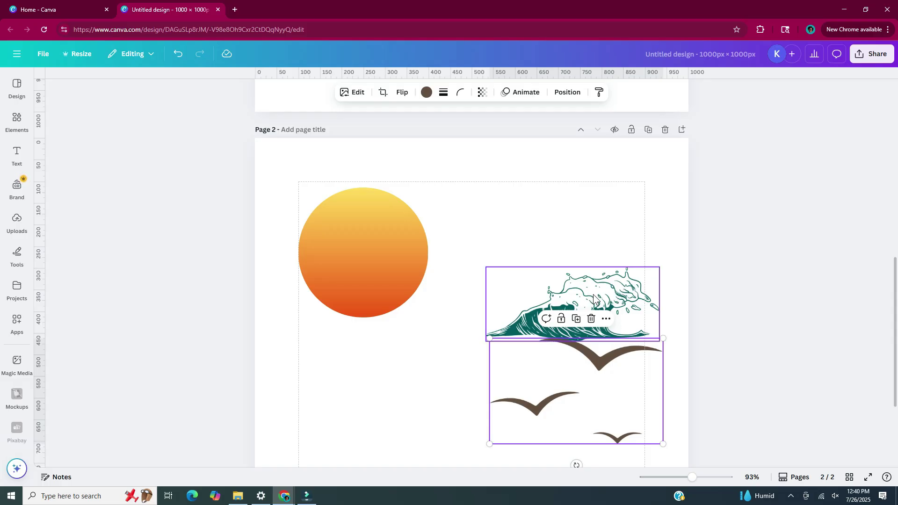
# - Move the green wave over the lower part of the gradient circle and reorder its layer above the circle
pyautogui.moveTo(596, 299); pyautogui.dragTo(426, 296)
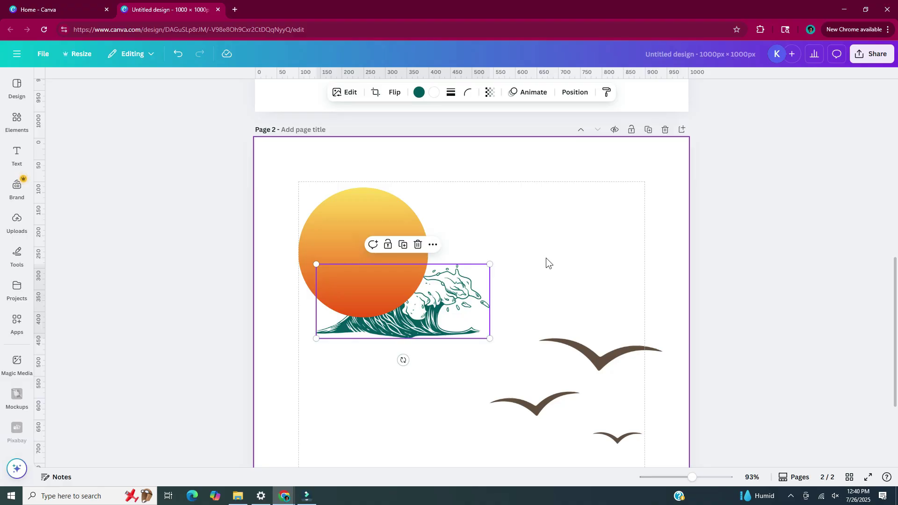
pyautogui.rightClick(416, 324)
pyautogui.moveTo(499, 327)
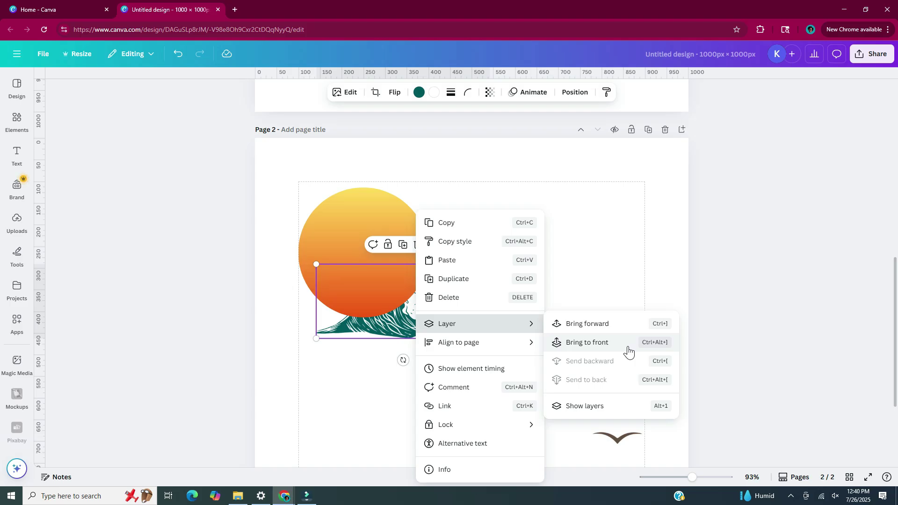
pyautogui.click(621, 414)
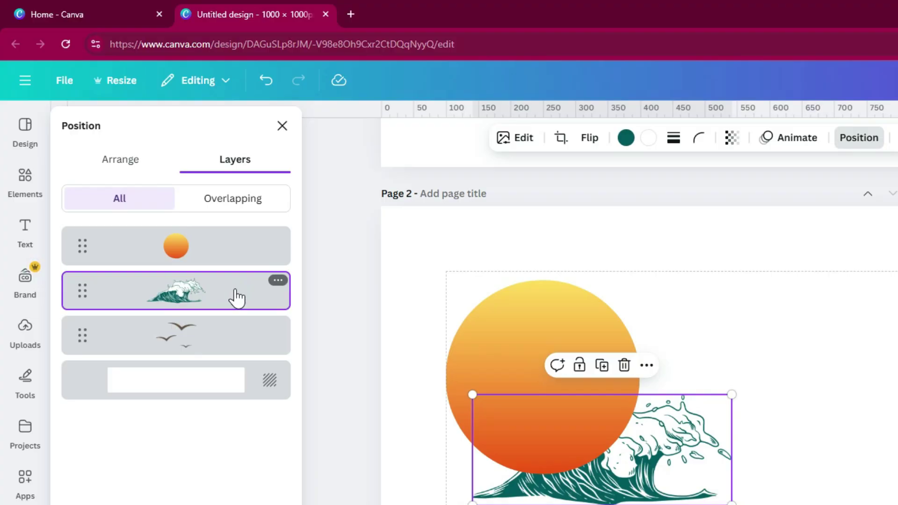
pyautogui.moveTo(236, 291); pyautogui.dragTo(237, 230)
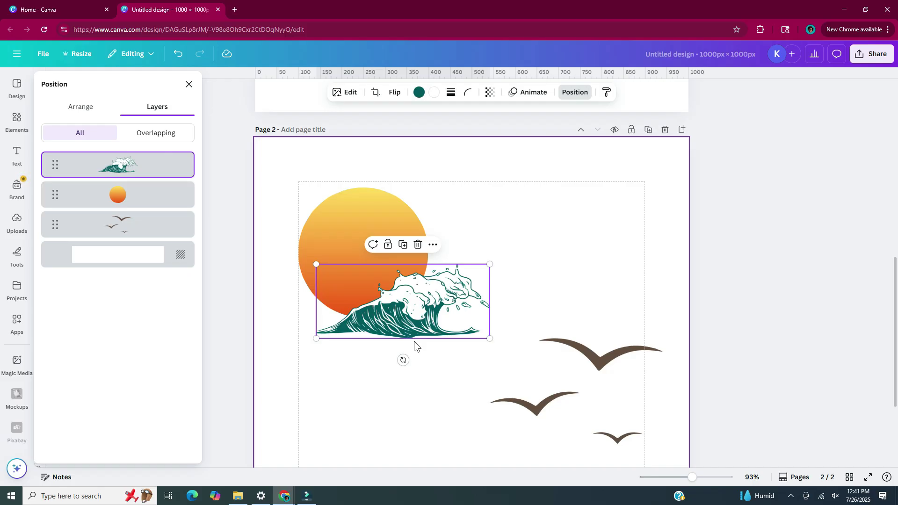
# - Recolor the wave's green areas dark blue, then duplicate the wave and place the copy beside the upper half of the circle
pyautogui.click(419, 93)
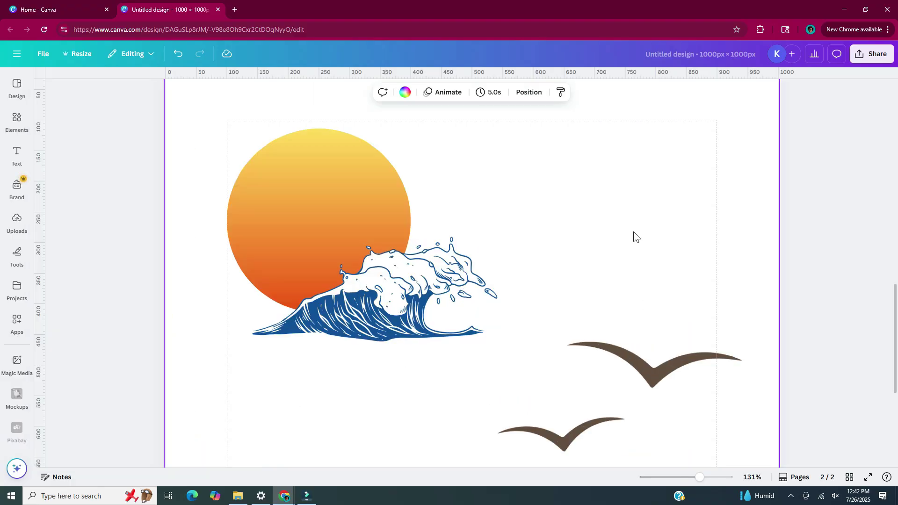
pyautogui.click(434, 313)
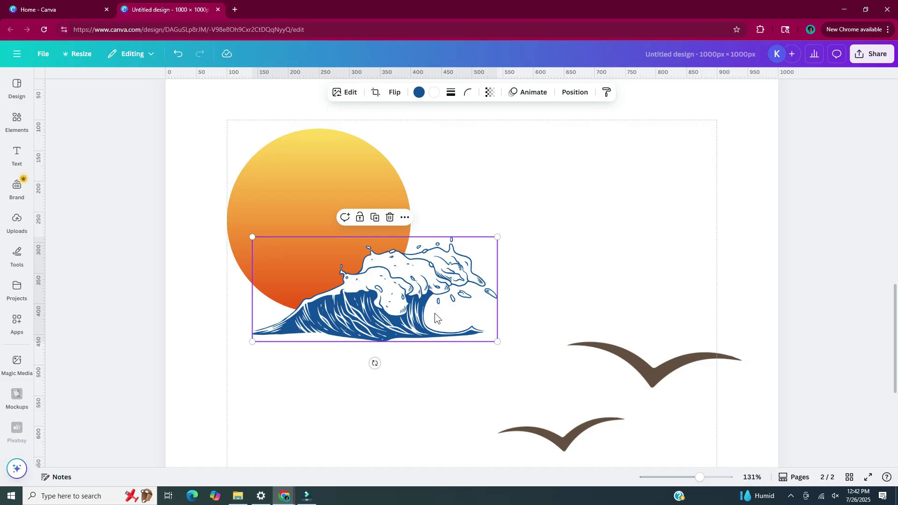
pyautogui.hotkey('ctrl', 'd')
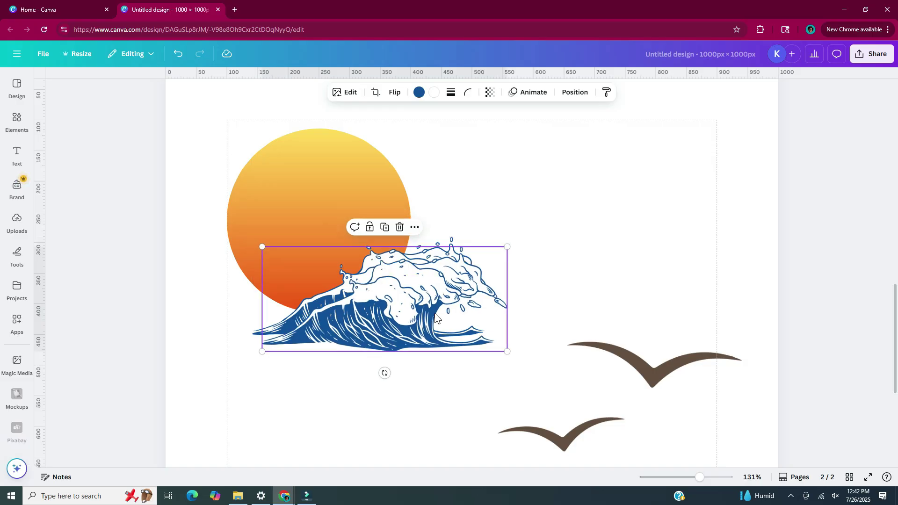
pyautogui.moveTo(434, 313); pyautogui.dragTo(548, 202)
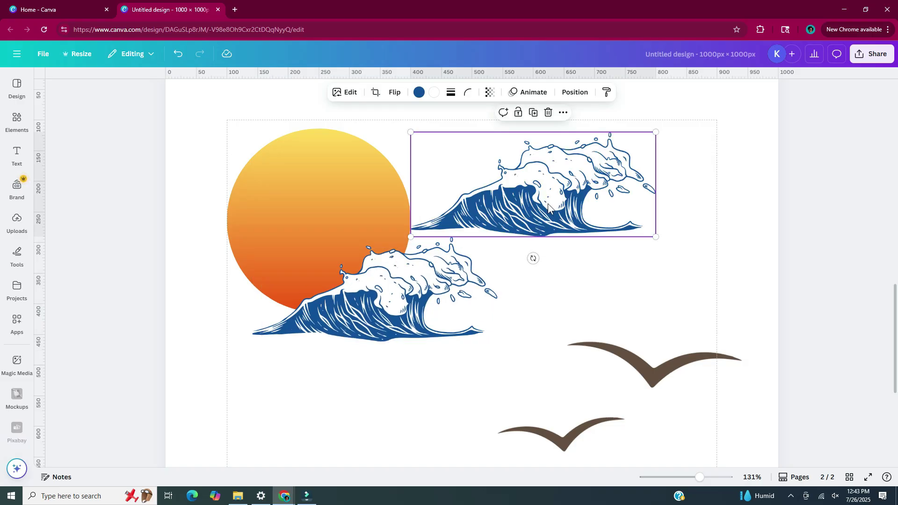
# - Flip the wave copy horizontally and place it over the circle's lower-left edge, overlapping the original wave
pyautogui.click(394, 98)
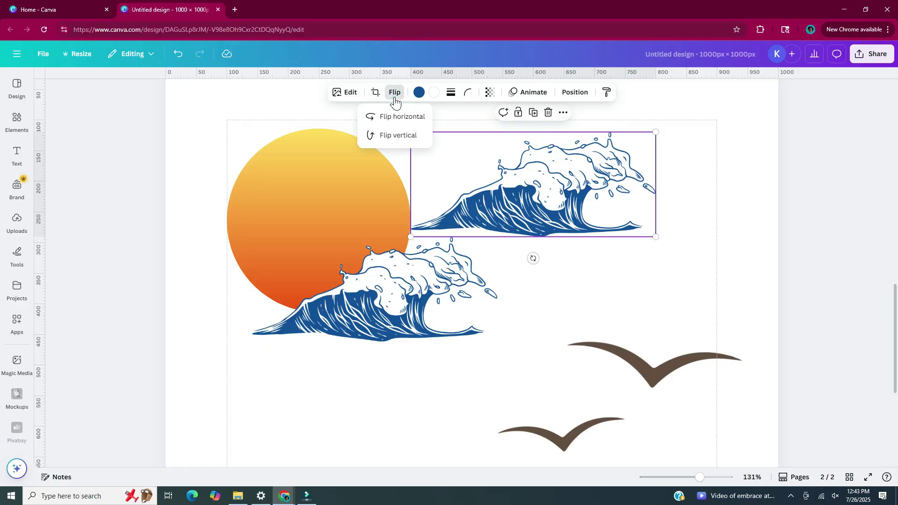
pyautogui.click(427, 119)
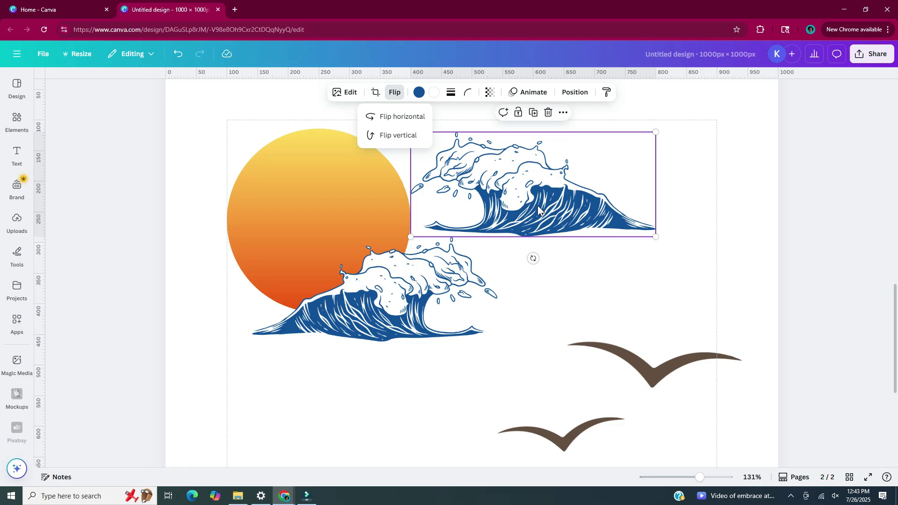
pyautogui.moveTo(537, 205); pyautogui.dragTo(297, 310)
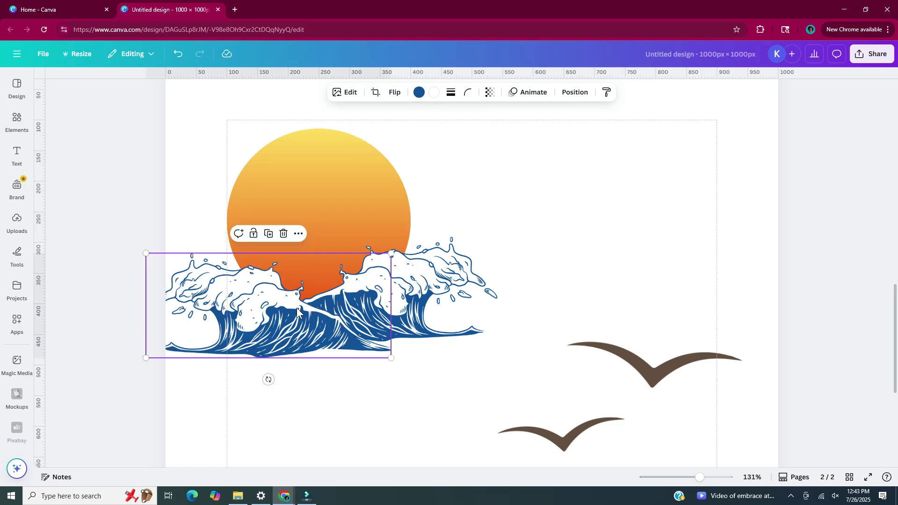
# - Move the bird graphic over the sun's upper part and bring it to the front layer
pyautogui.click(708, 324)
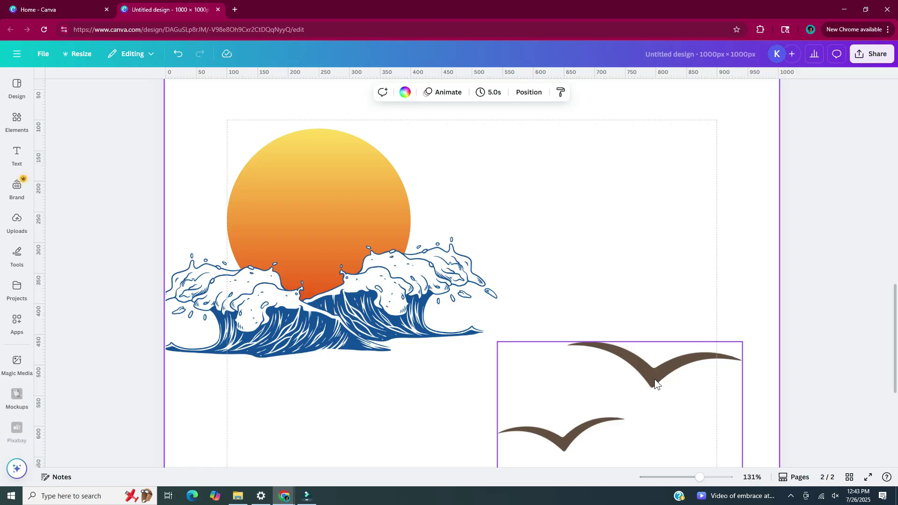
pyautogui.moveTo(655, 379); pyautogui.dragTo(504, 195)
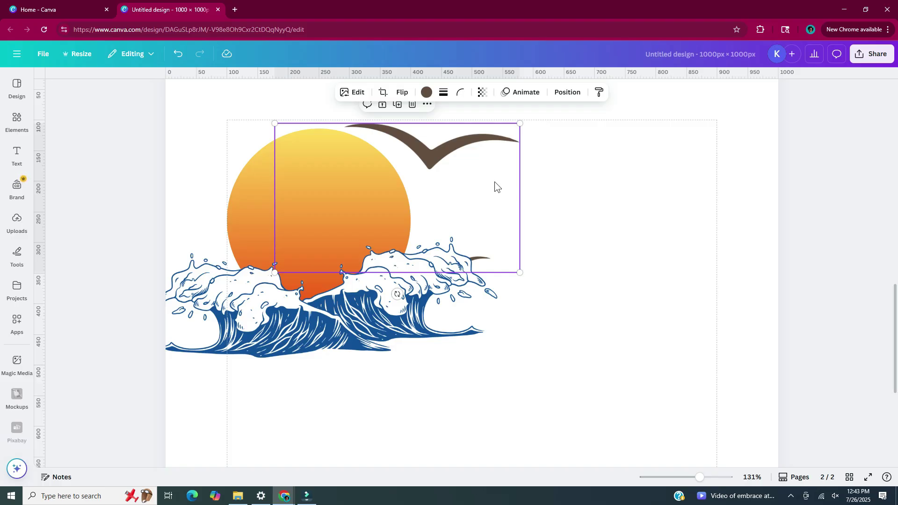
pyautogui.rightClick(495, 181)
pyautogui.moveTo(583, 299)
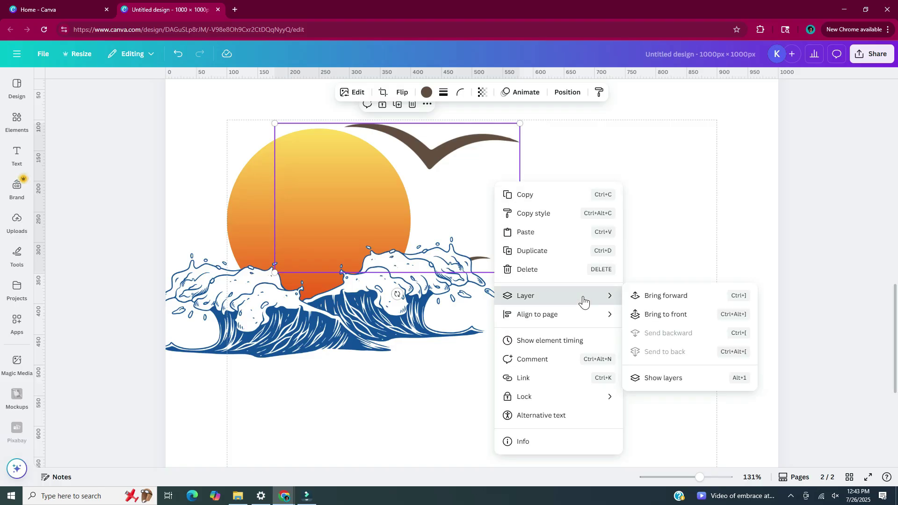
pyautogui.click(690, 321)
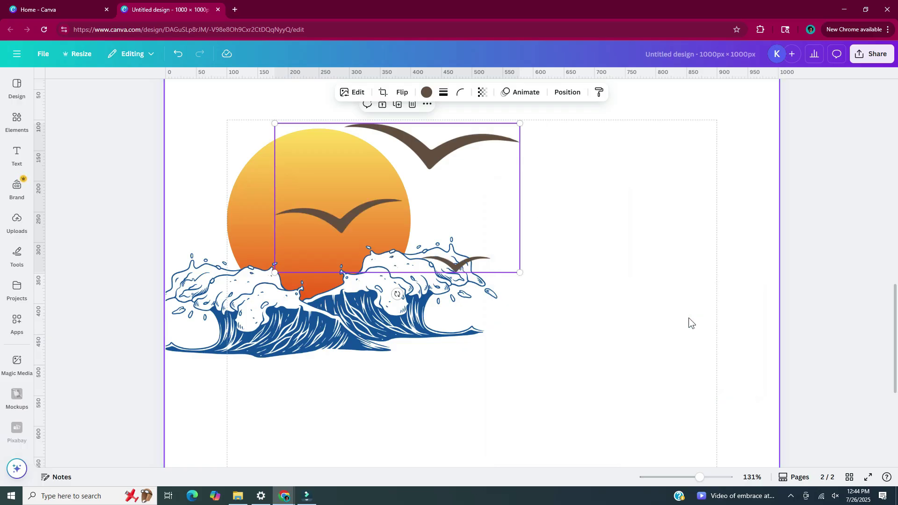
# - Crop the largest bird out of the bird graphic, then shrink the remaining two birds and place them inside the sun
pyautogui.click(385, 94)
pyautogui.moveTo(342, 127); pyautogui.dragTo(328, 189)
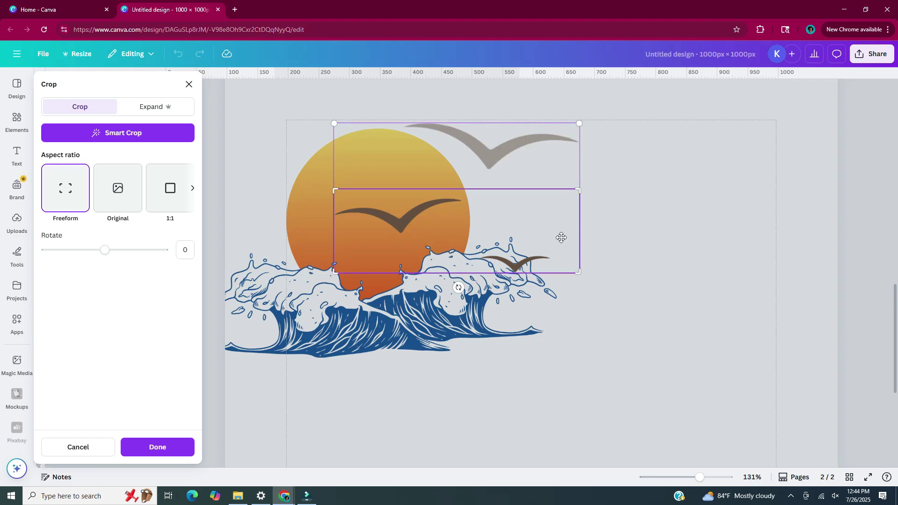
pyautogui.press('Return')
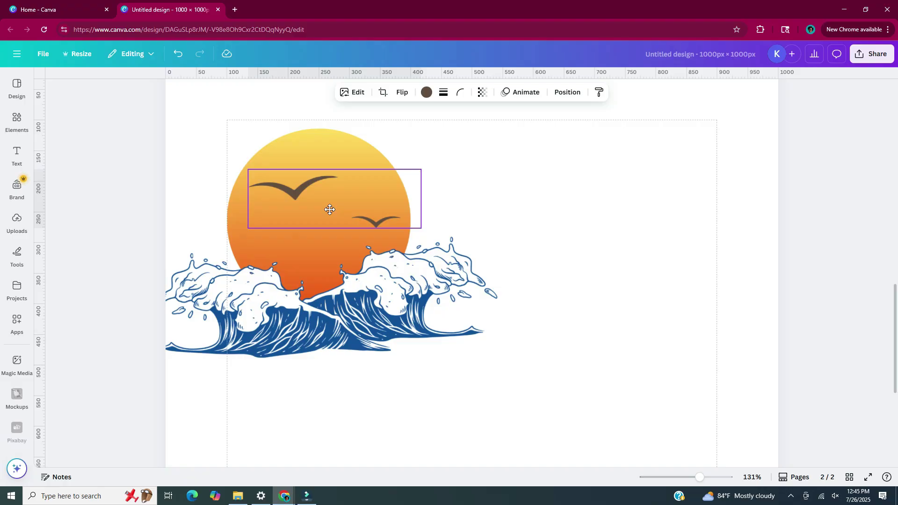
pyautogui.click(616, 230)
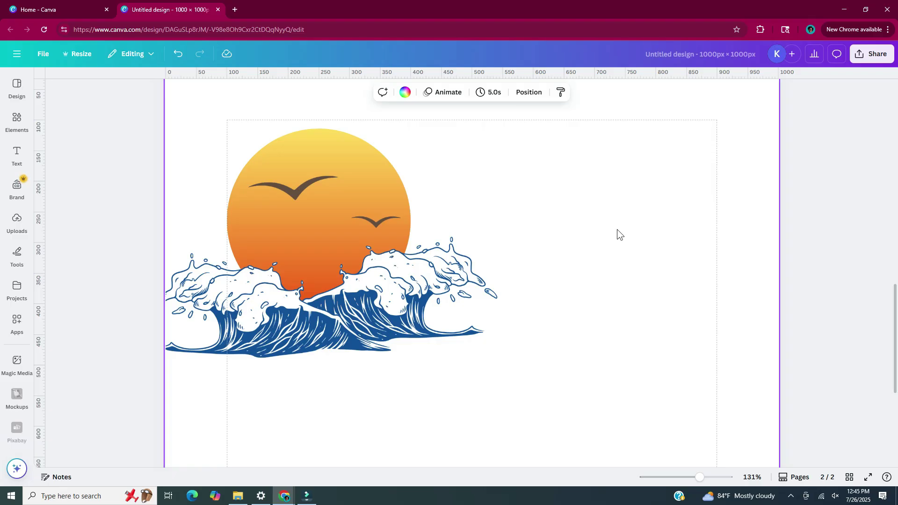
# - Select the sun, waves and birds together and move the artwork to the horizontal centre of page 2
pyautogui.moveTo(552, 114); pyautogui.dragTo(162, 430)
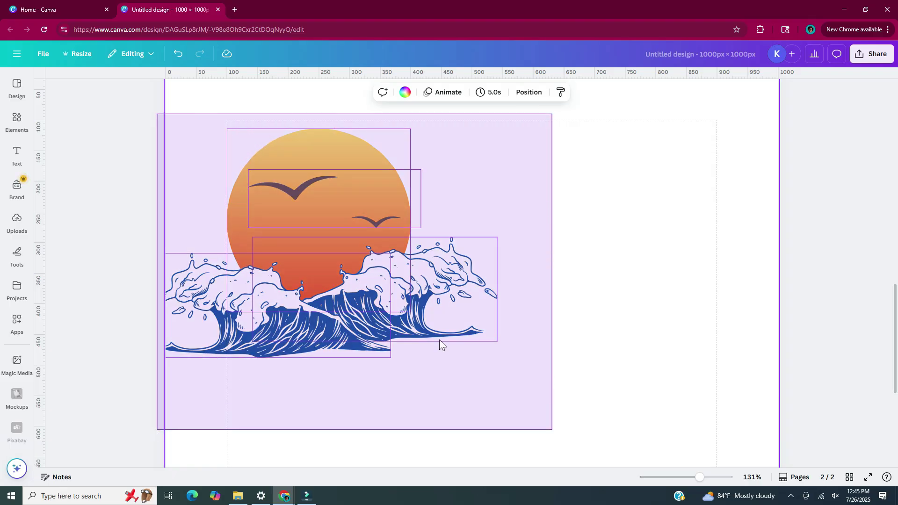
pyautogui.scroll(-5, 648, 444)
pyautogui.scroll(2, 647, 444)
pyautogui.hotkey('ctrl', 'z')
pyautogui.click(635, 347)
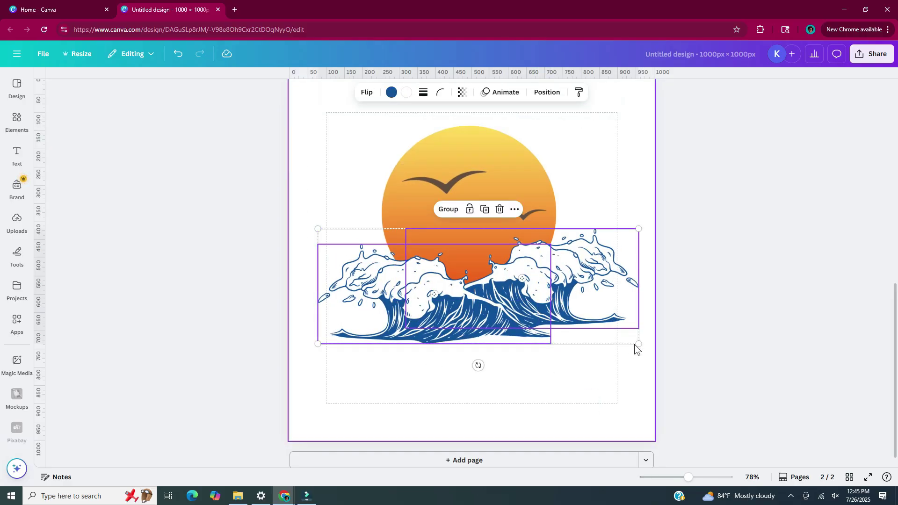
# - Enlarge the gradient sun slightly behind the waves and tilt the two birds in opposite directions
pyautogui.click(422, 288)
pyautogui.hotkey('ctrl', 'z')
pyautogui.click(661, 333)
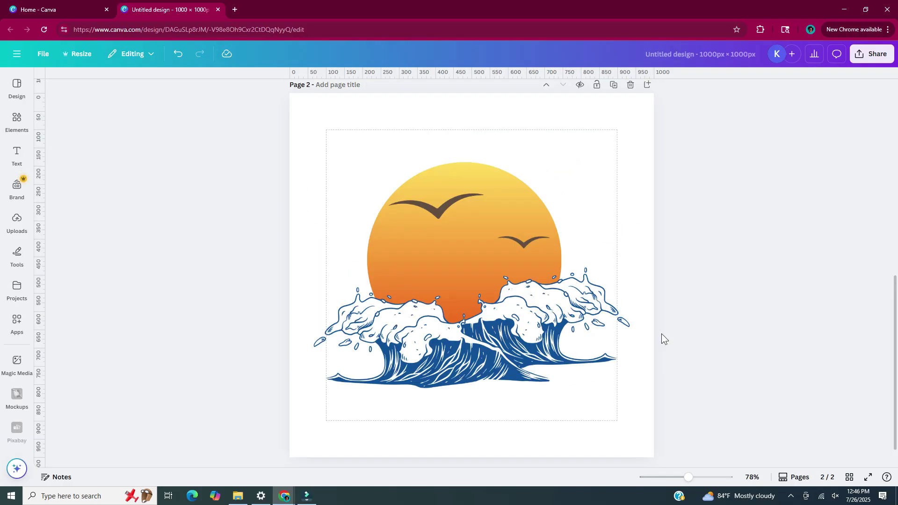
pyautogui.scroll(-2, 661, 333)
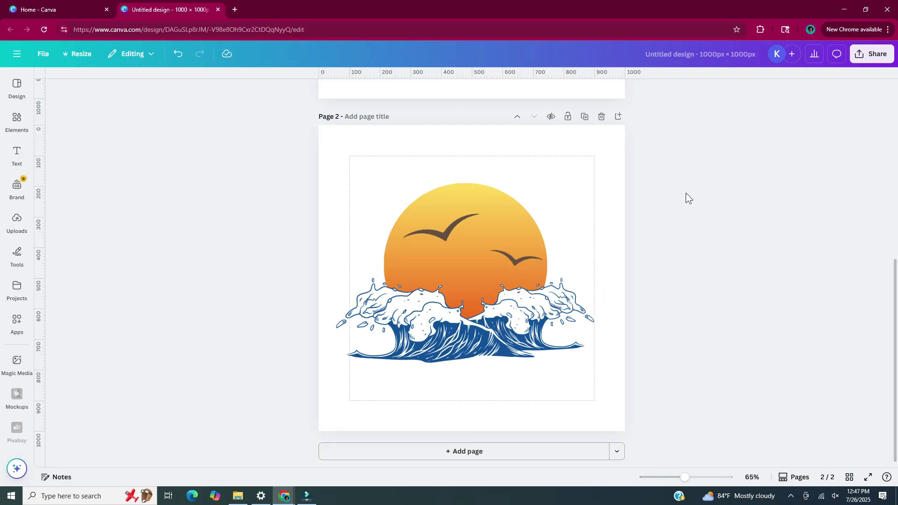
# - Add a blank third page and copy the yellow sun graphic from page 1
pyautogui.click(556, 452)
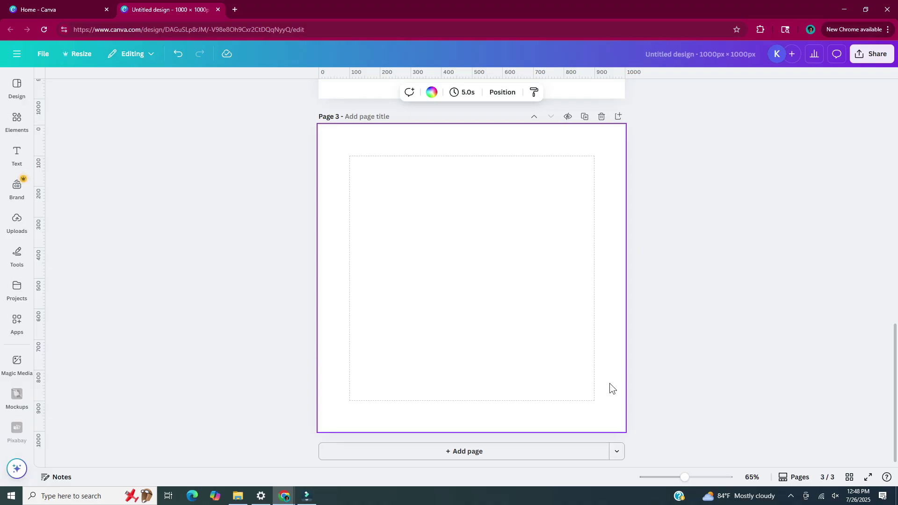
pyautogui.scroll(15, 529, 208)
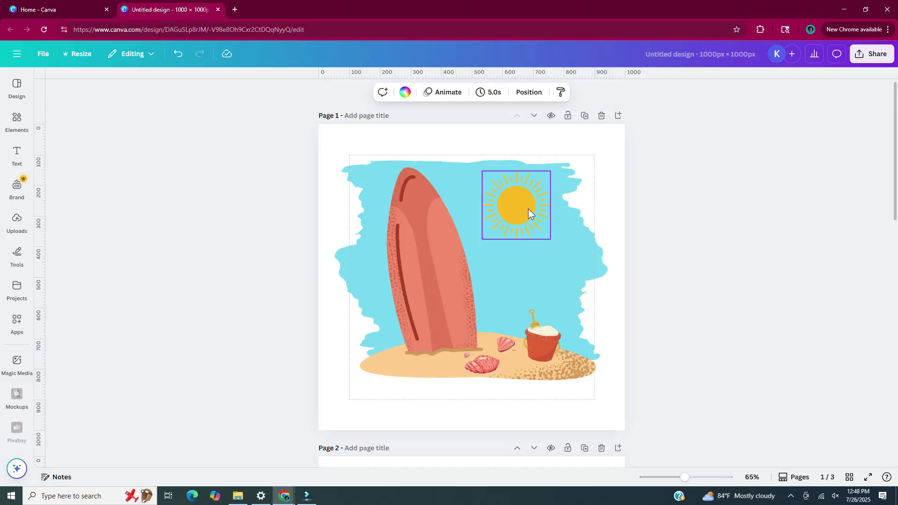
pyautogui.click(529, 208)
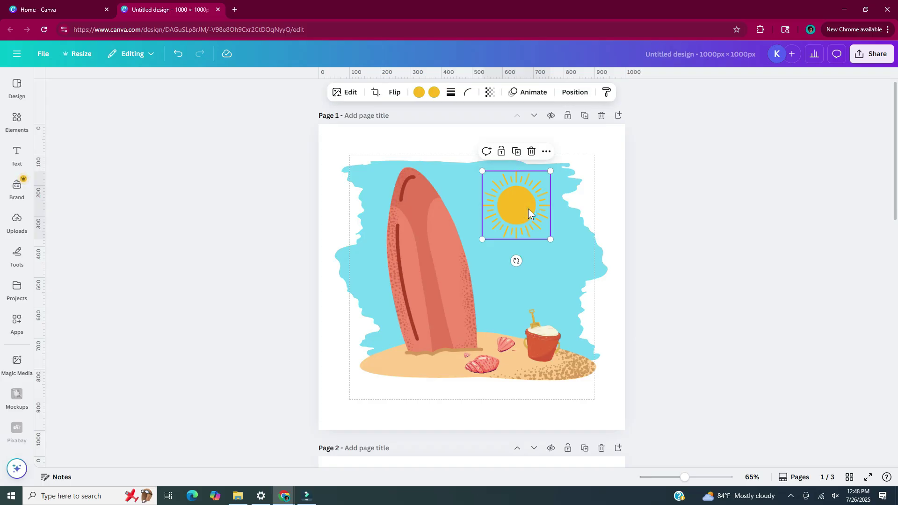
pyautogui.hotkey('ctrl', 'c')
pyautogui.rightClick(518, 206)
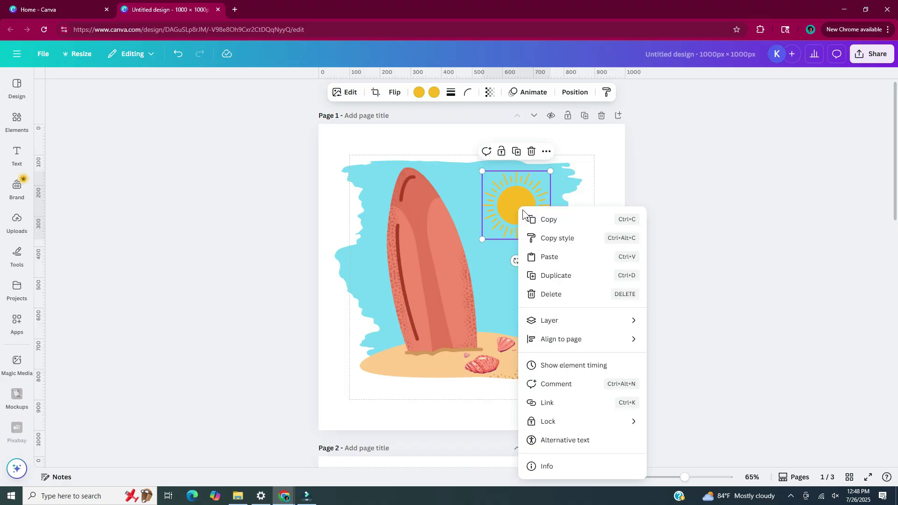
pyautogui.click(604, 219)
# - Paste the yellow sun onto page 3, enlarge it to nearly fill the page and centre it
pyautogui.scroll(-10, 630, 260)
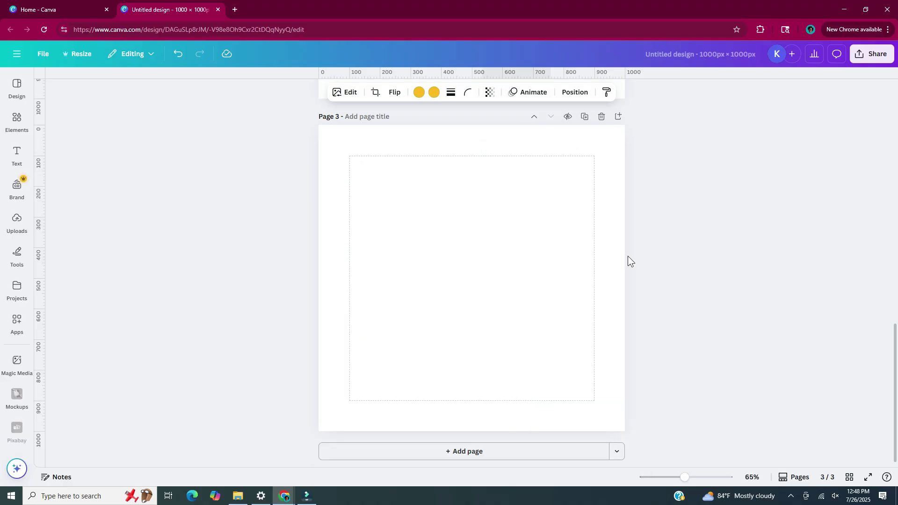
pyautogui.rightClick(443, 240)
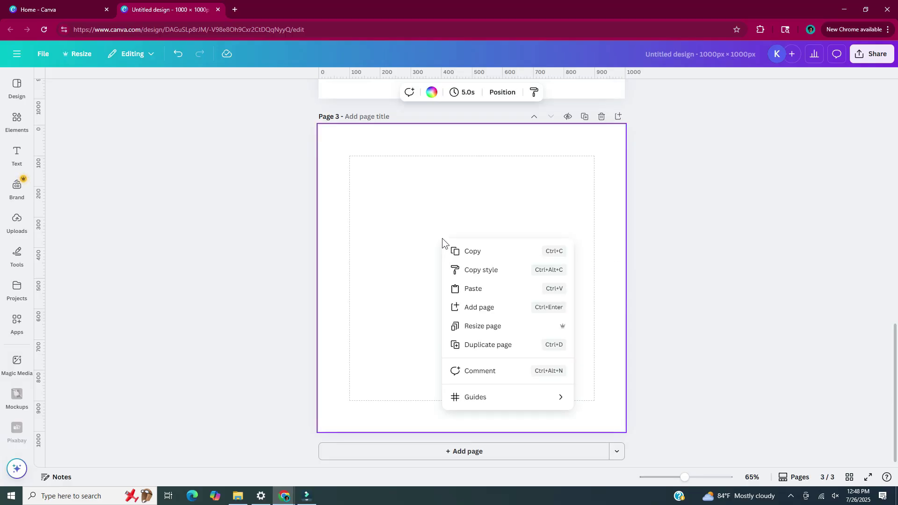
pyautogui.click(527, 294)
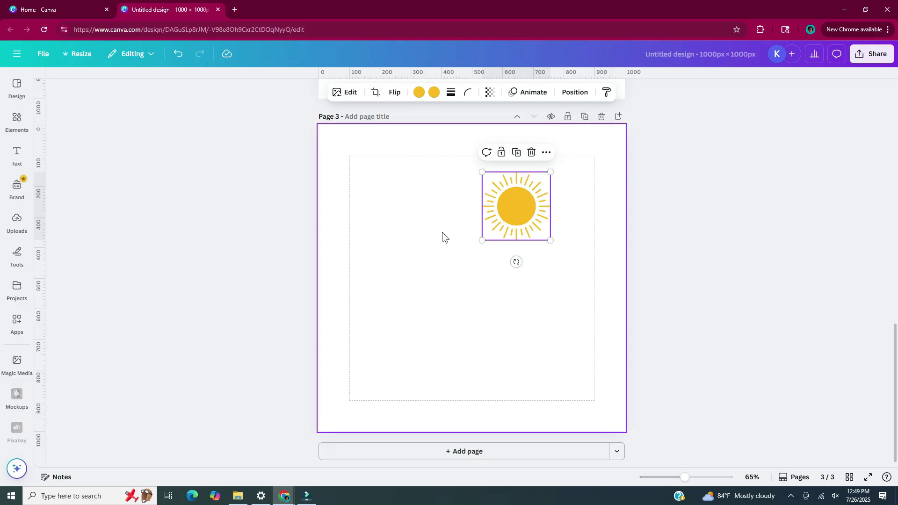
pyautogui.moveTo(482, 241); pyautogui.dragTo(297, 425)
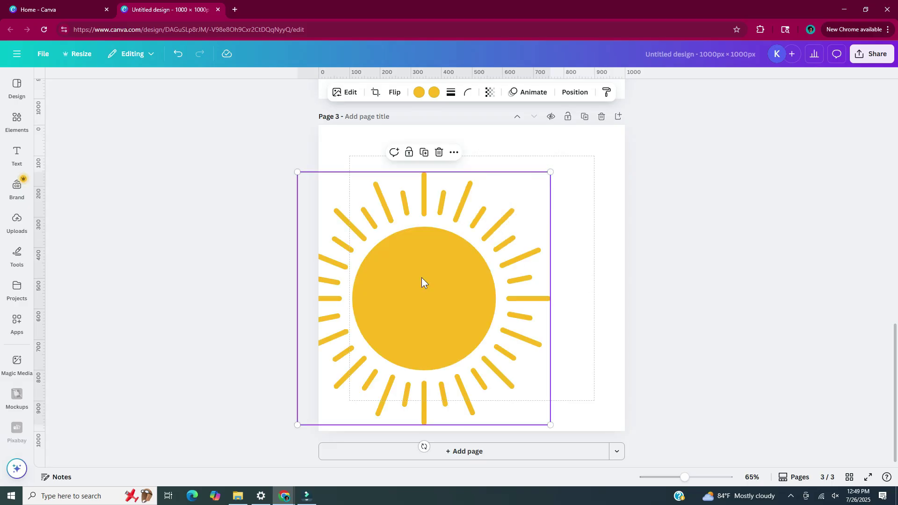
pyautogui.moveTo(422, 277); pyautogui.dragTo(482, 284)
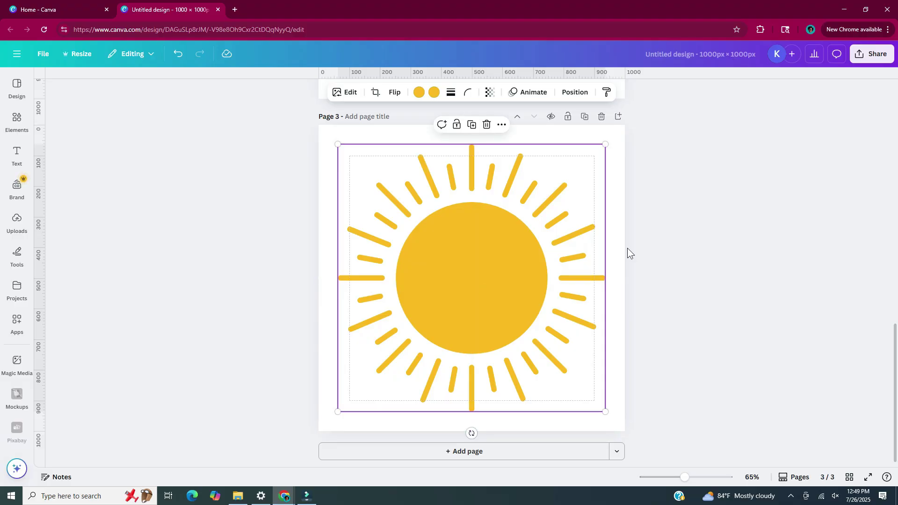
# - Add the text "Sun's Out" on two lines over the sun in the Fredoka font
pyautogui.press('t')
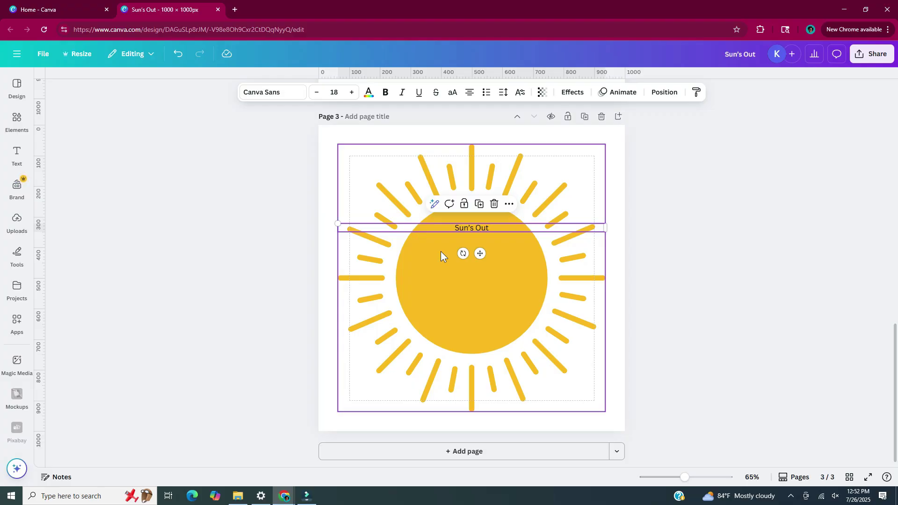
pyautogui.click(284, 94)
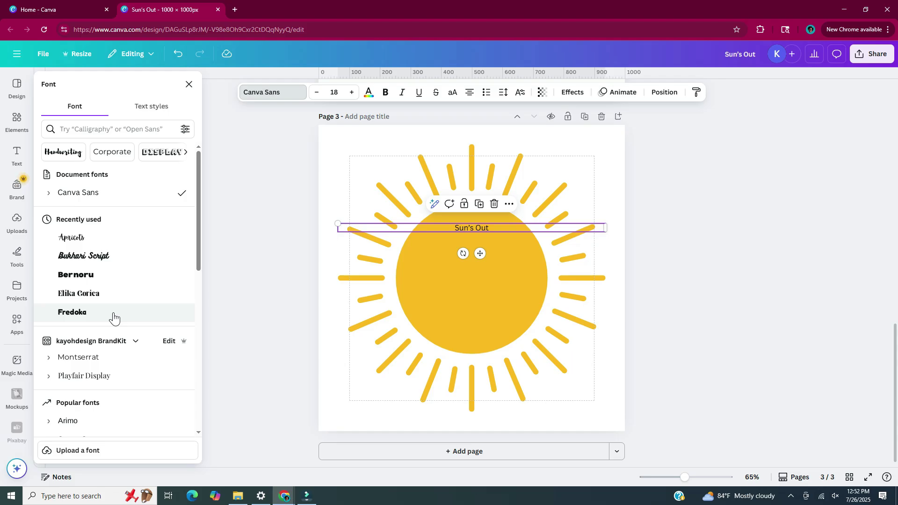
pyautogui.click(113, 312)
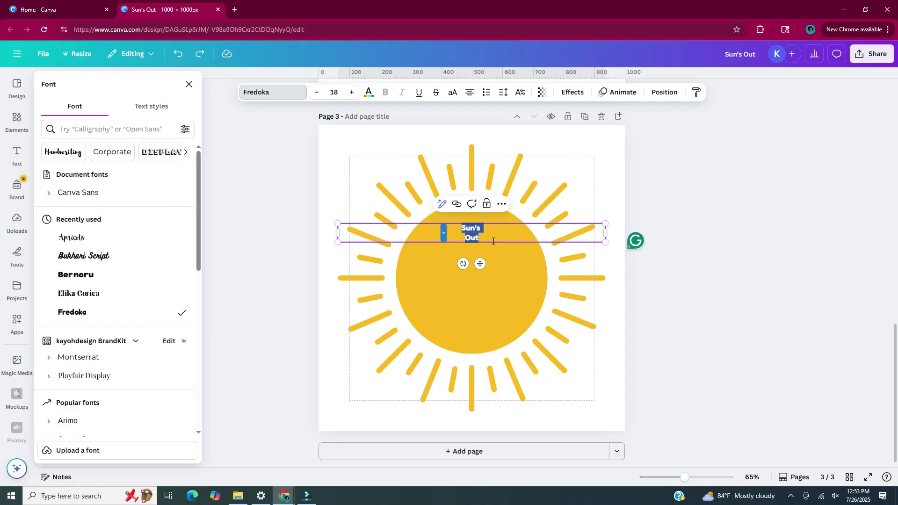
# - Convert the text to uppercase and scale it to size 94.5, centred on the sun's disc
pyautogui.scroll(5, 493, 241)
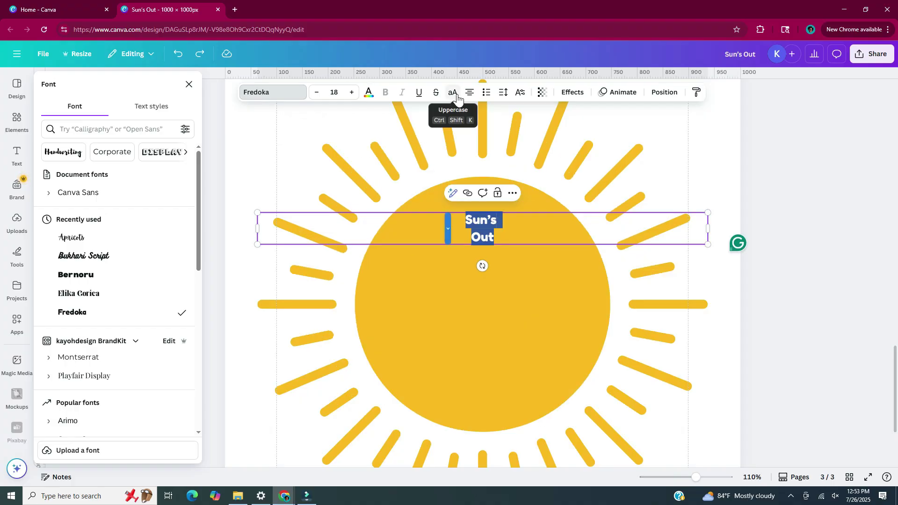
pyautogui.click(457, 96)
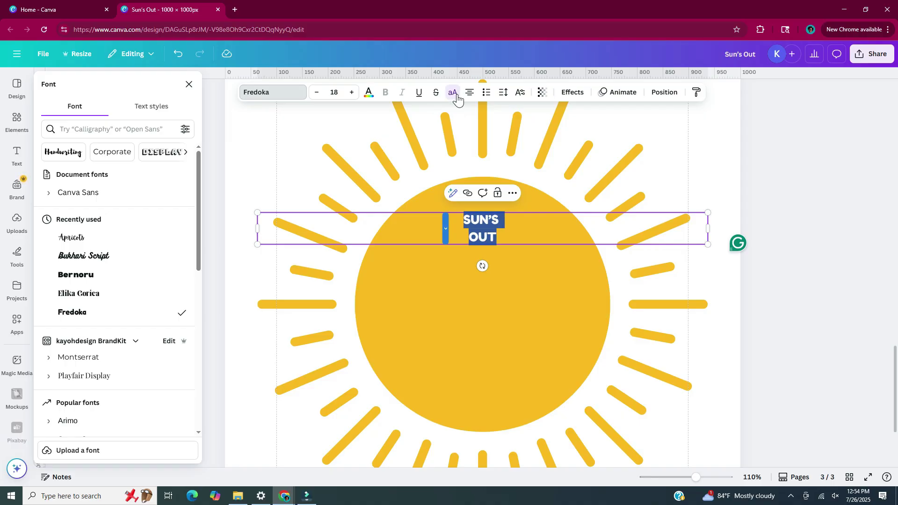
pyautogui.moveTo(707, 228); pyautogui.dragTo(472, 361)
pyautogui.moveTo(392, 336); pyautogui.dragTo(492, 357)
# - Change the text's font to Scripter and reduce its line spacing so the two lines sit close together
pyautogui.doubleClick(477, 339)
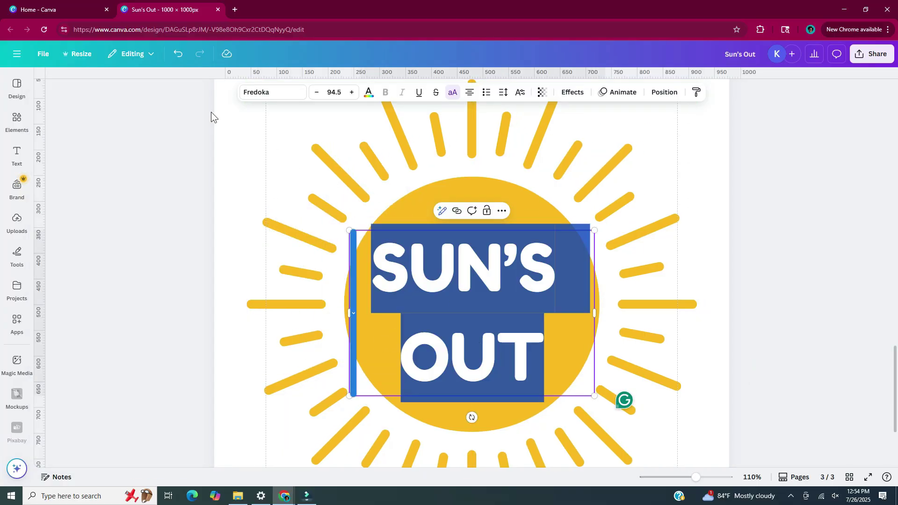
pyautogui.click(274, 92)
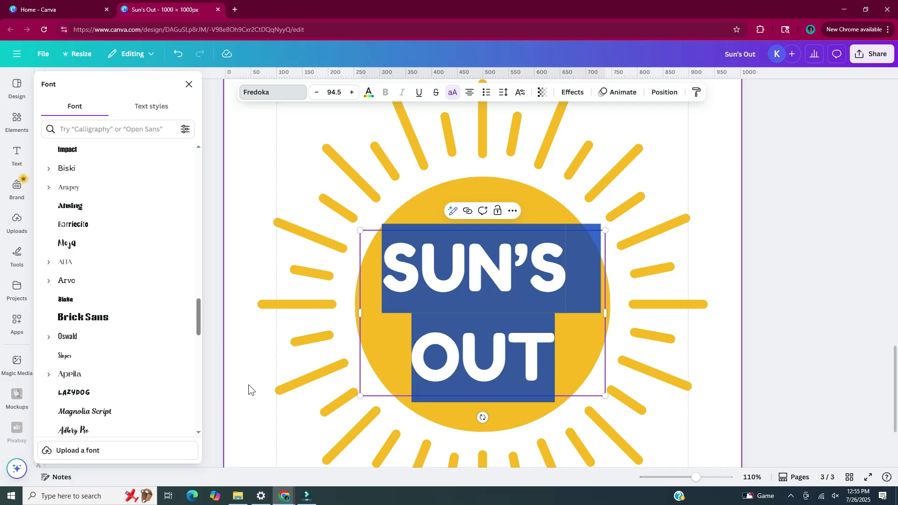
pyautogui.click(129, 134)
pyautogui.write('scripter')
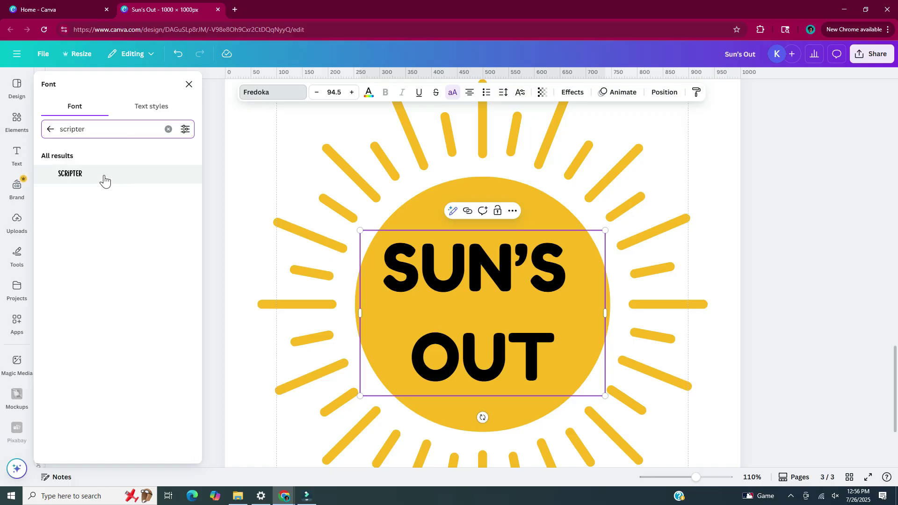
pyautogui.click(105, 181)
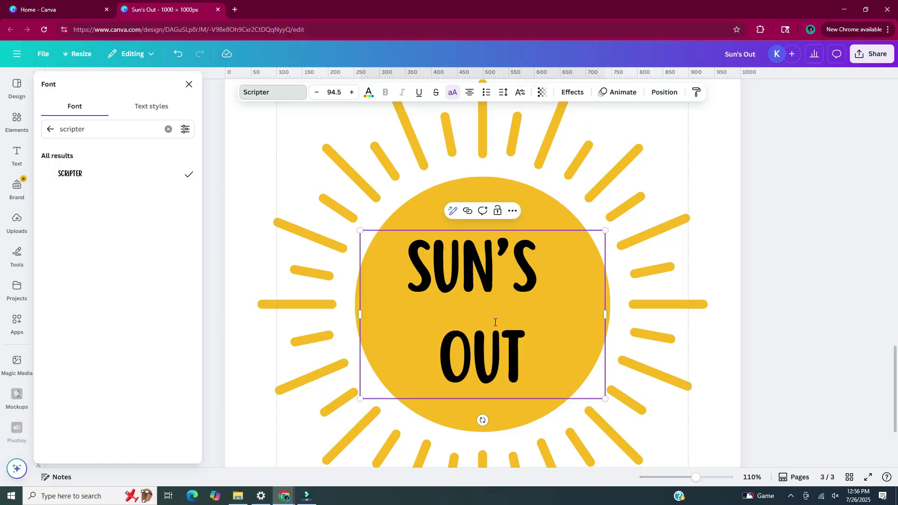
pyautogui.click(507, 95)
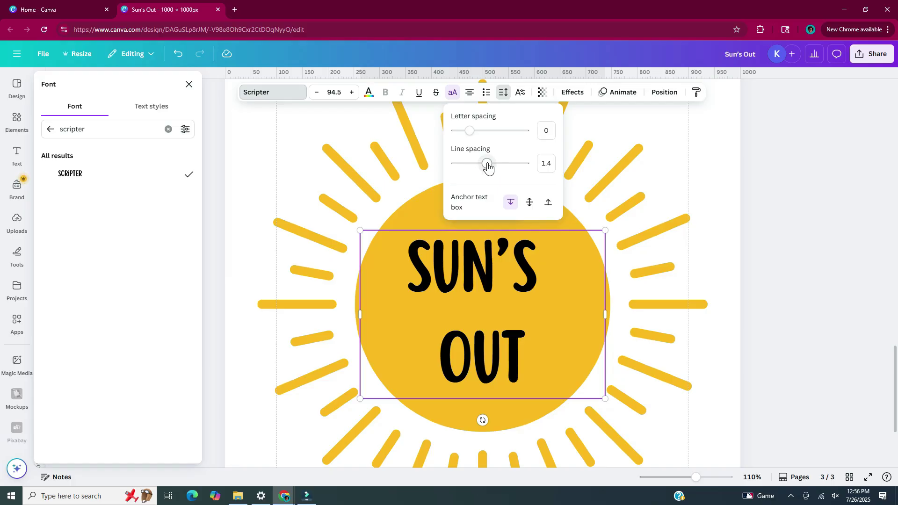
pyautogui.moveTo(488, 167); pyautogui.dragTo(473, 171)
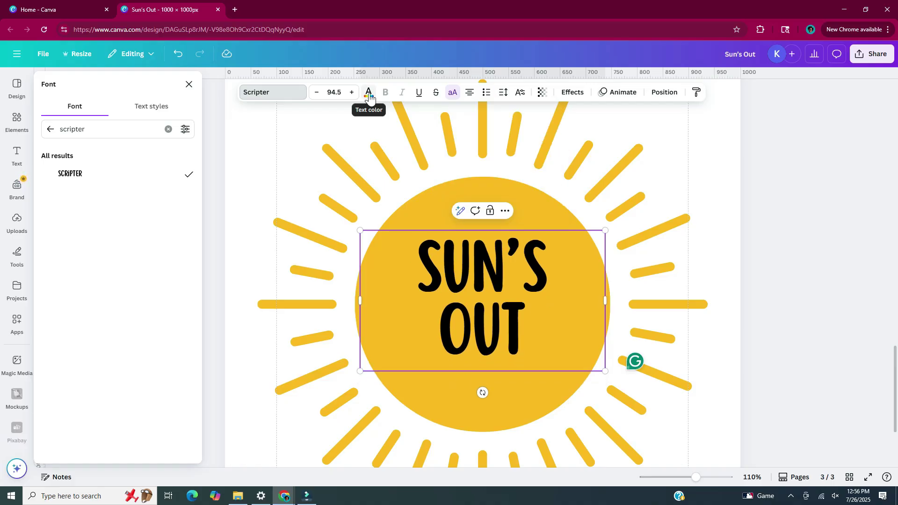
# - Color the text dark red #962E0D and enlarge it to size 149 across the sun's disc
pyautogui.click(369, 92)
pyautogui.click(50, 154)
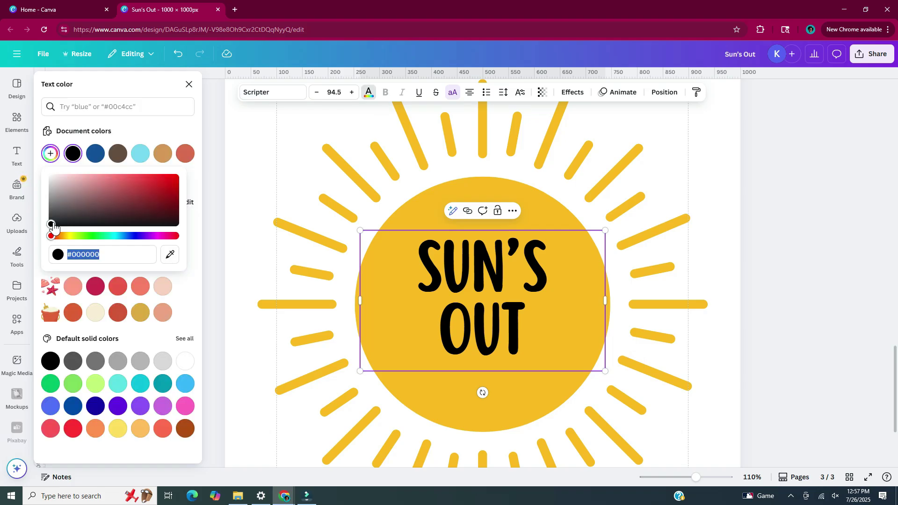
pyautogui.click(56, 235)
pyautogui.click(166, 195)
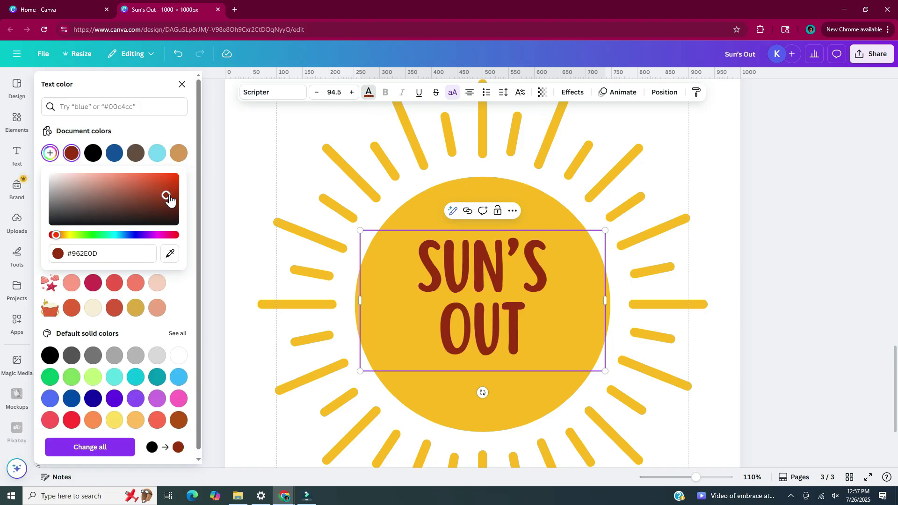
pyautogui.scroll(-2, 596, 253)
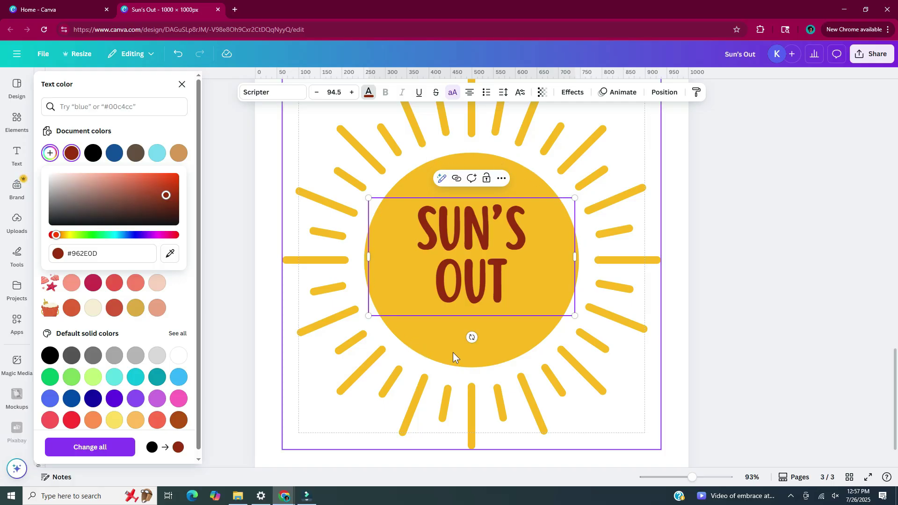
pyautogui.moveTo(576, 317); pyautogui.dragTo(637, 357)
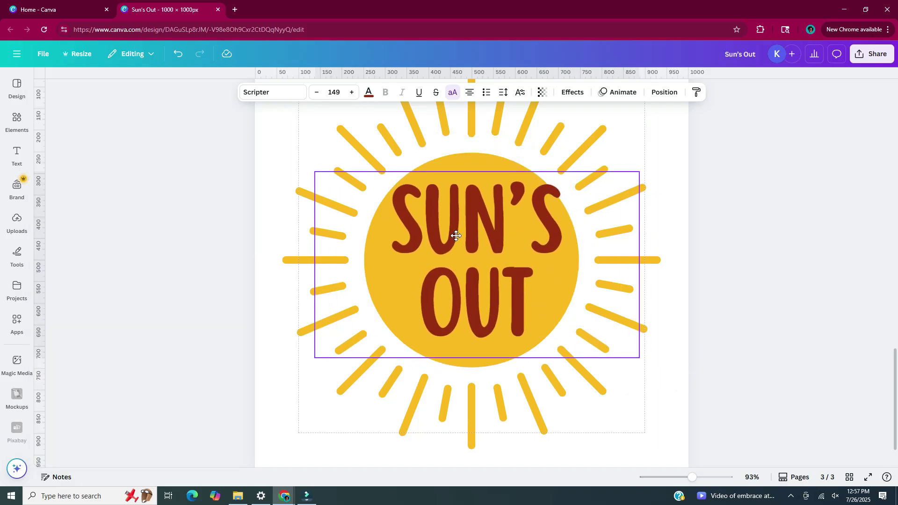
# - Deselect the "Sun's Out" text and add a blank fourth page to the design
pyautogui.press('Escape')
pyautogui.scroll(-5, 653, 330)
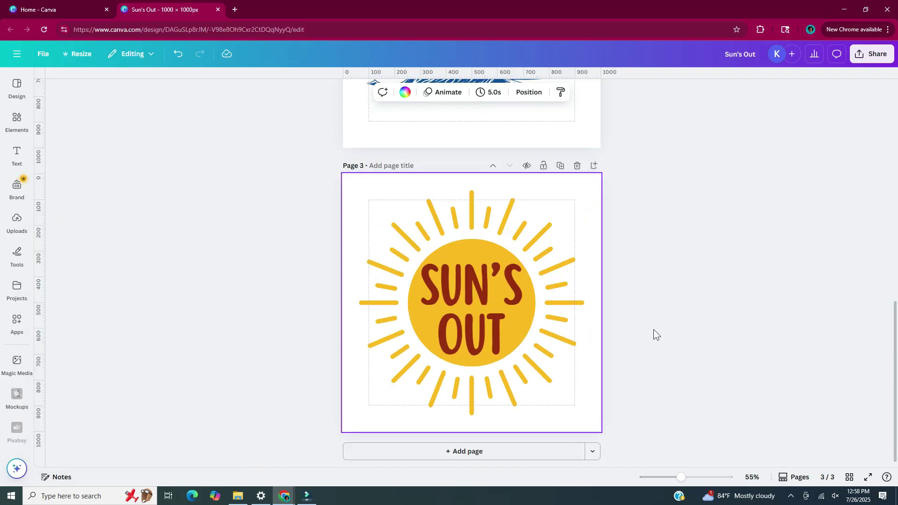
pyautogui.click(523, 451)
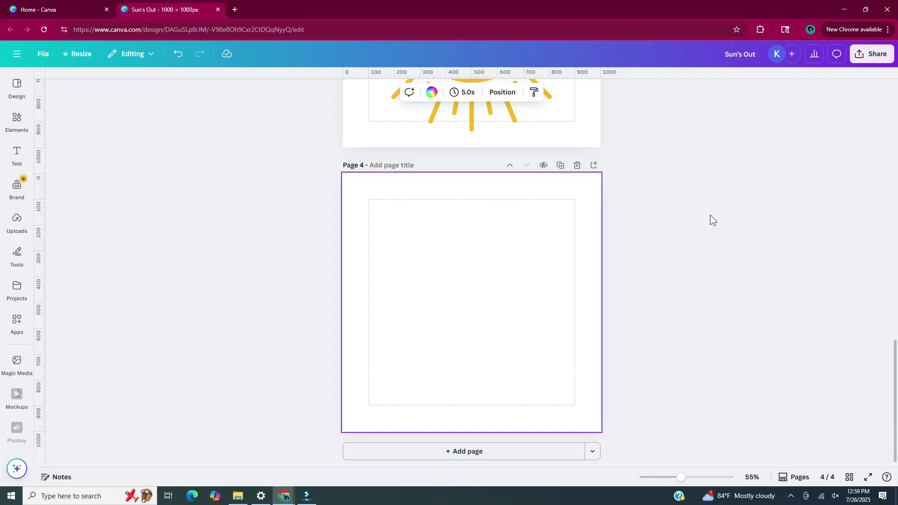
# - Copy the two light blue brush-stroke shapes from page 1 onto page 4 and centre them on the page
pyautogui.hotkey('ctrl', 'v')
pyautogui.scroll(15, 710, 215)
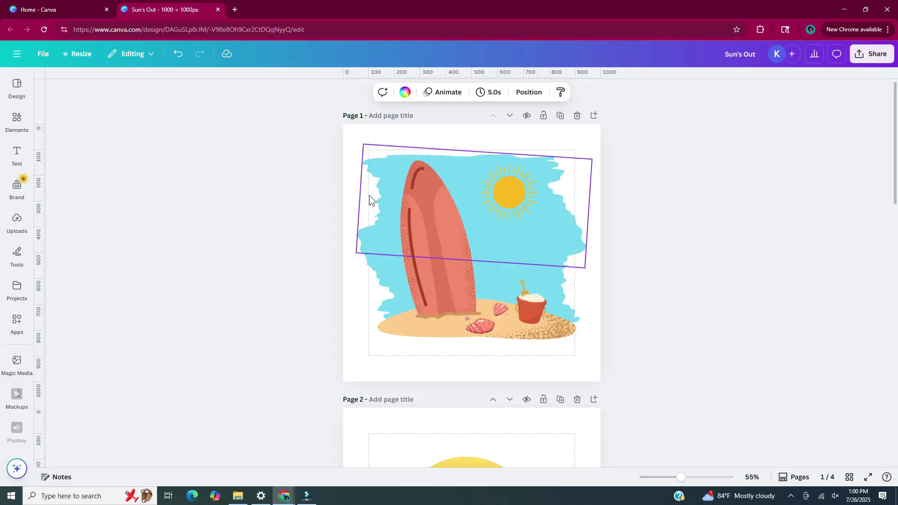
pyautogui.click(372, 240)
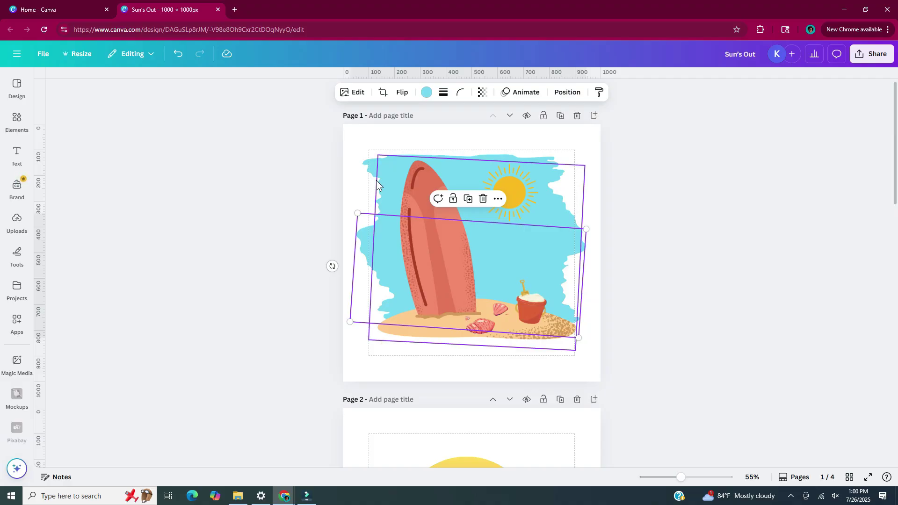
pyautogui.keyDown('shift'); pyautogui.click(371, 166); pyautogui.keyUp('shift')
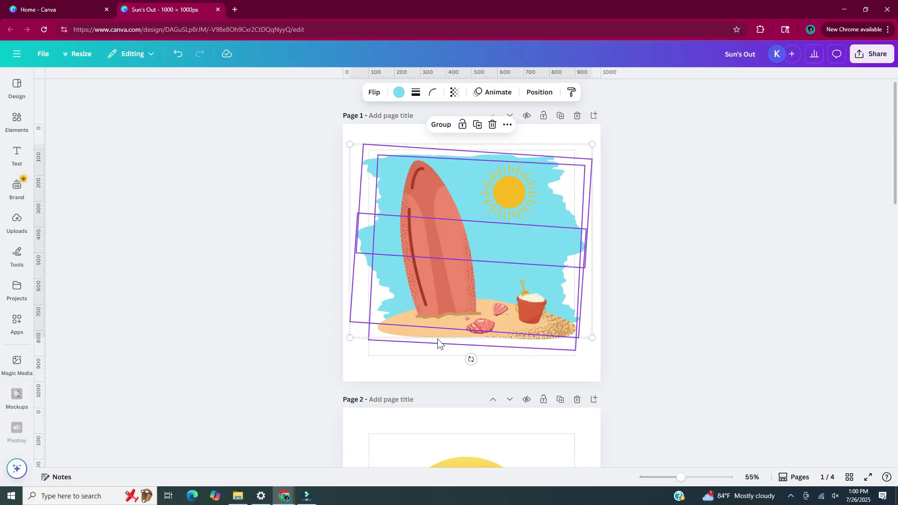
pyautogui.scroll(-15, 446, 254)
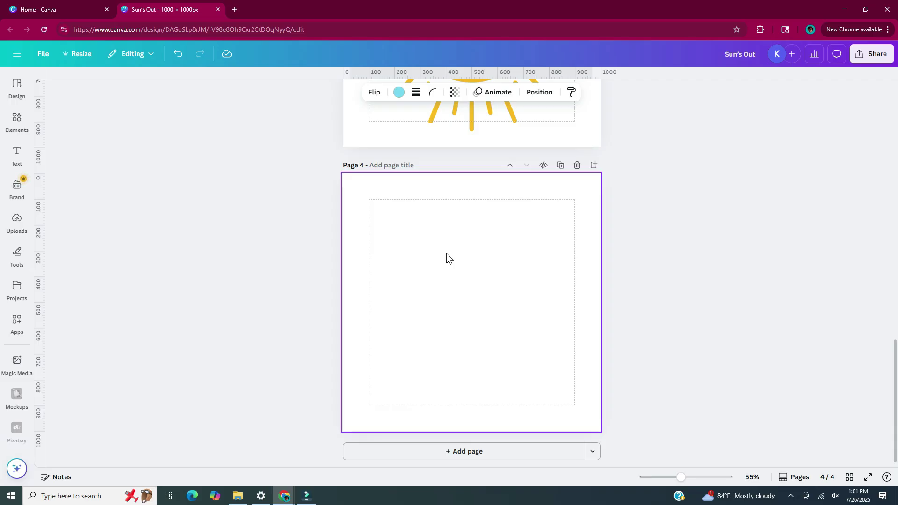
pyautogui.hotkey('ctrl', 'v')
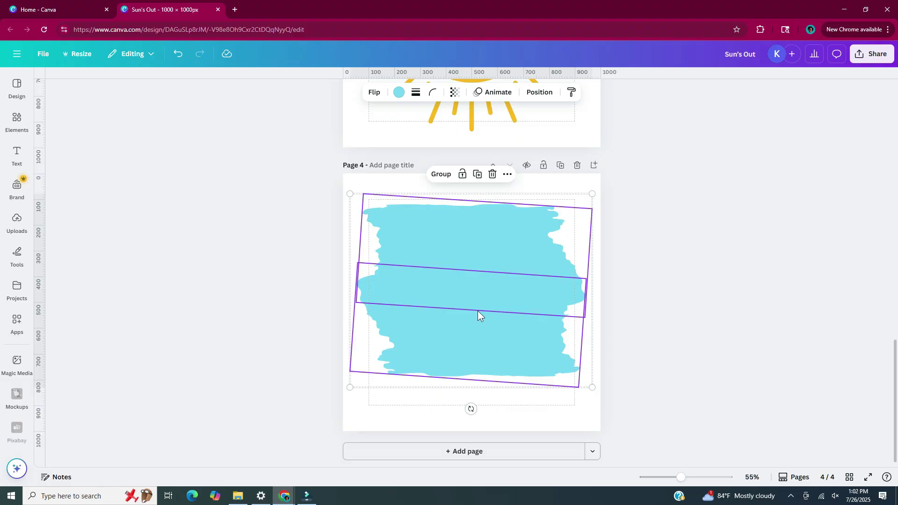
pyautogui.moveTo(481, 299); pyautogui.dragTo(484, 306)
pyautogui.click(494, 402)
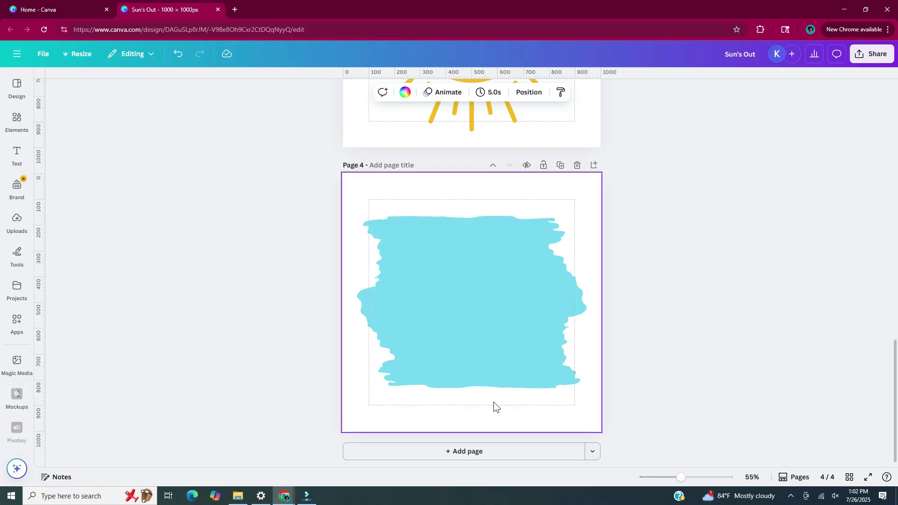
# - Add three red, white and blue firework graphics from the recently used elements to page 4
pyautogui.click(18, 133)
pyautogui.click(167, 227)
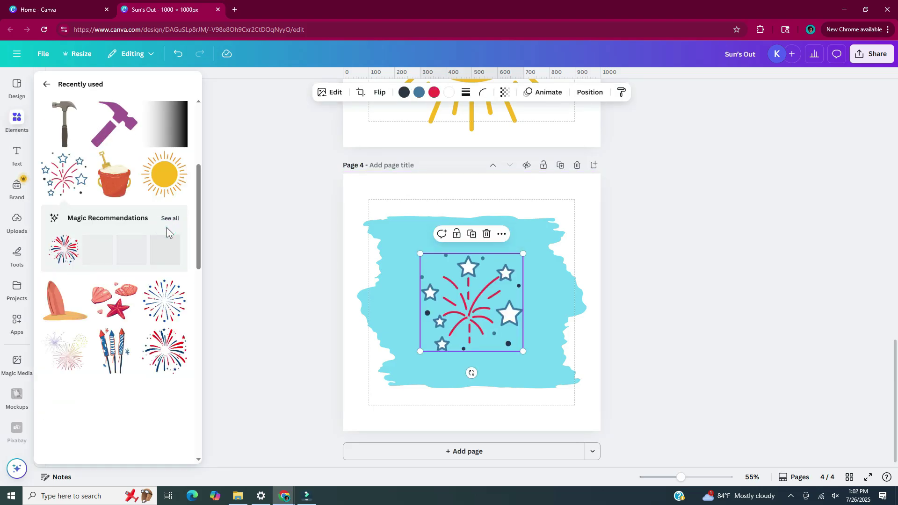
pyautogui.click(166, 302)
pyautogui.click(170, 350)
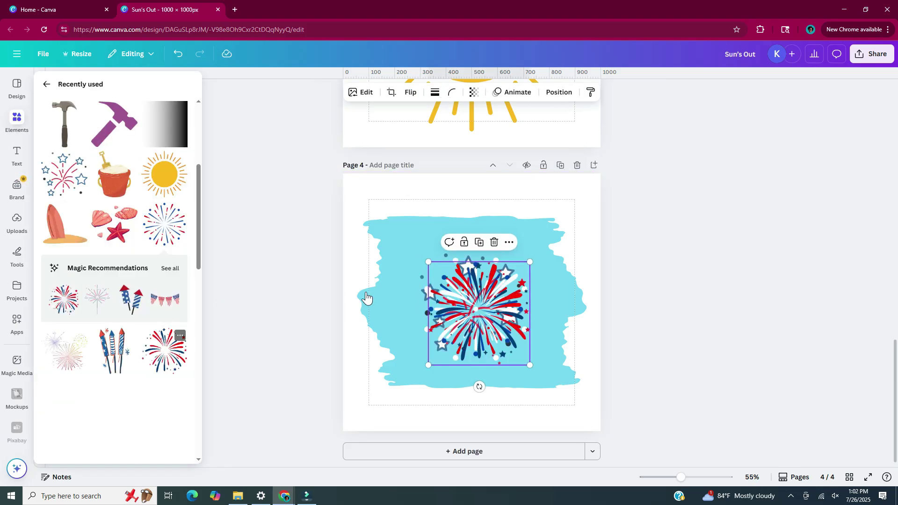
# - Select both light blue brush-stroke shapes behind the fireworks and lock them
pyautogui.scroll(3, 559, 314)
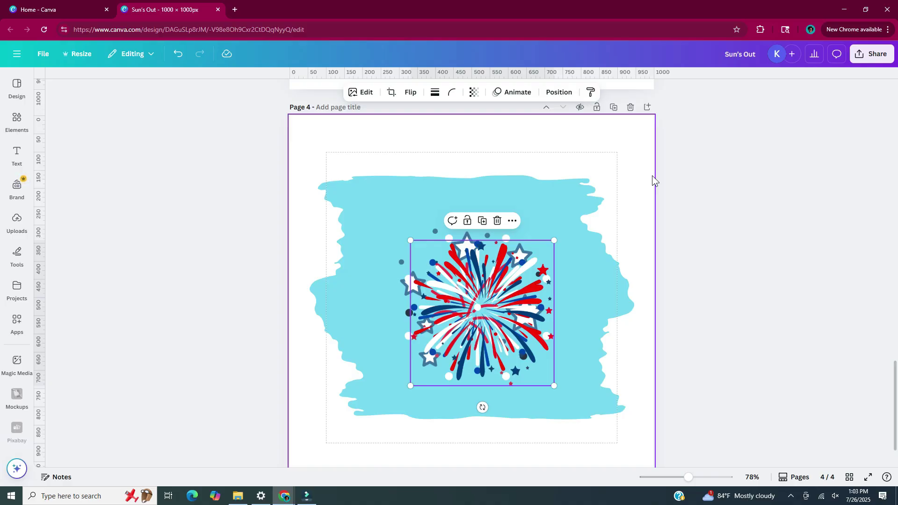
pyautogui.moveTo(652, 175); pyautogui.dragTo(604, 367)
pyautogui.rightClick(603, 309)
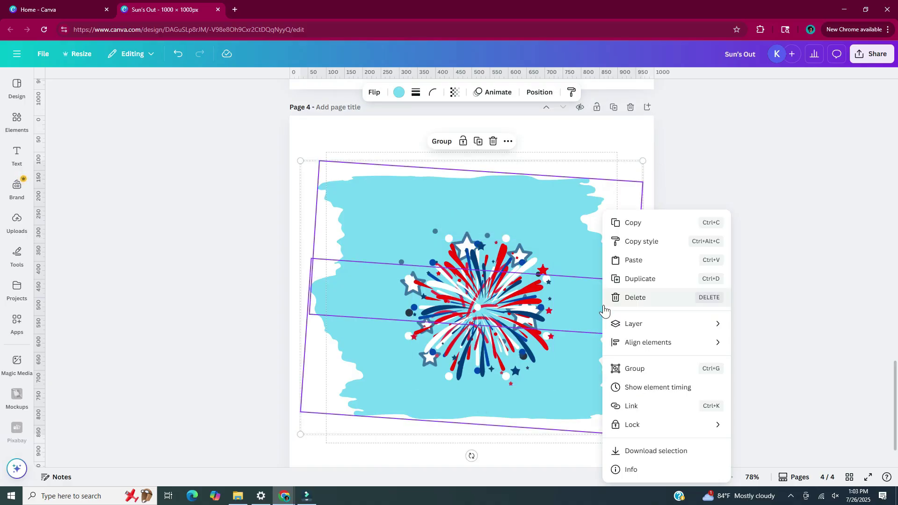
pyautogui.moveTo(666, 434)
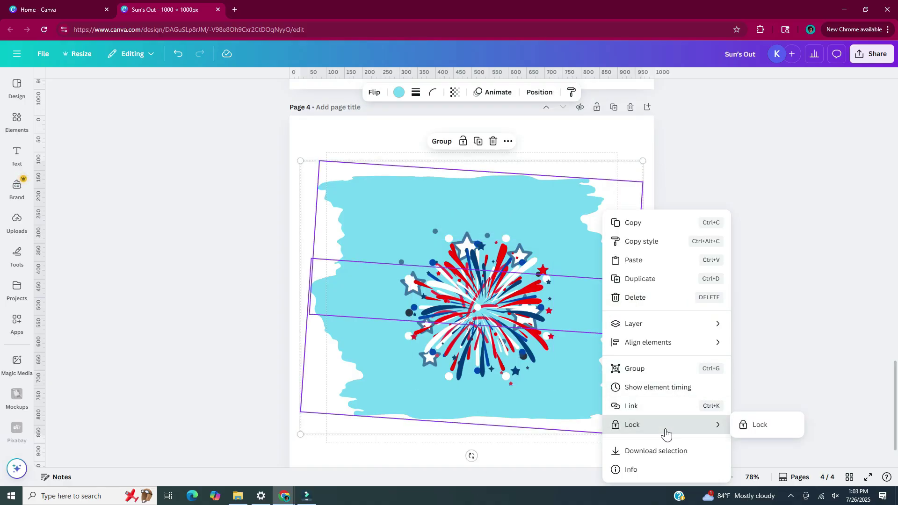
pyautogui.click(760, 424)
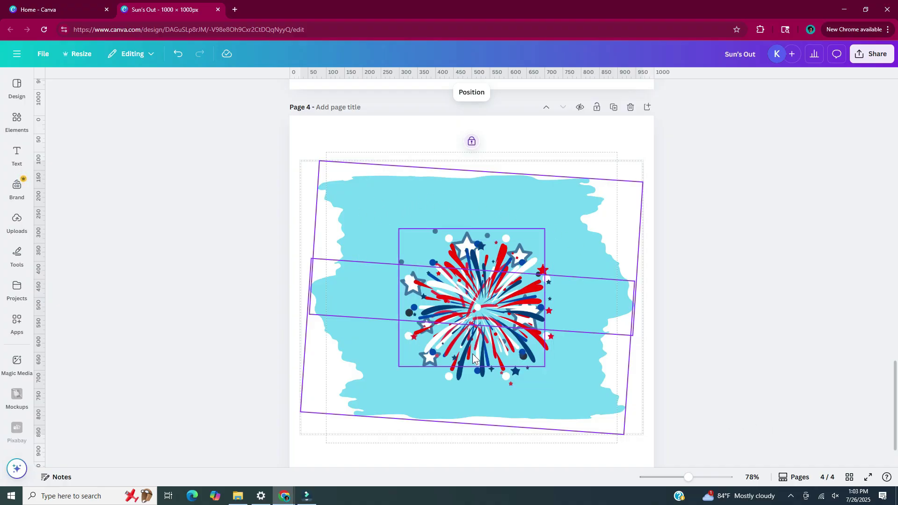
# - Spread the three fireworks apart over the blue background, and rotate and shrink the one with outlined stars
pyautogui.hotkey('ctrl', 'z')
pyautogui.hotkey('ctrl', 'z')
pyautogui.hotkey('ctrl', 'z')
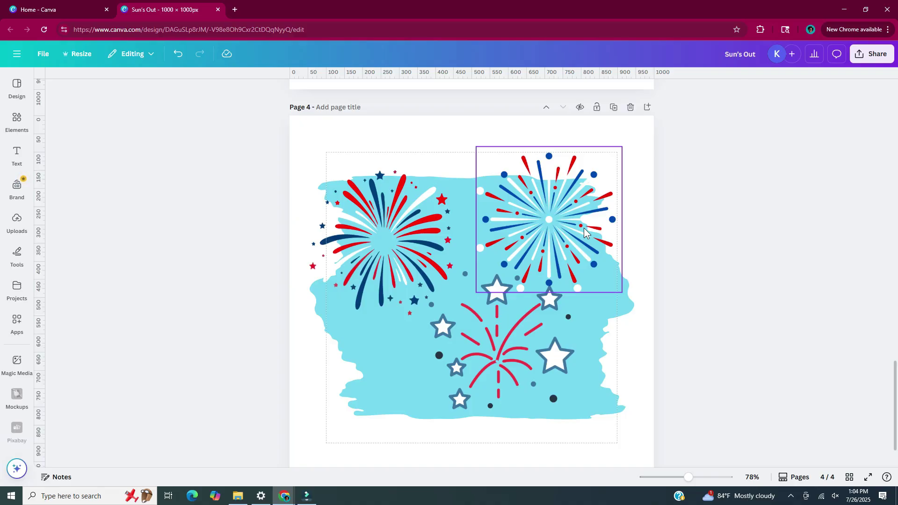
pyautogui.click(505, 356)
pyautogui.moveTo(501, 427); pyautogui.dragTo(557, 369)
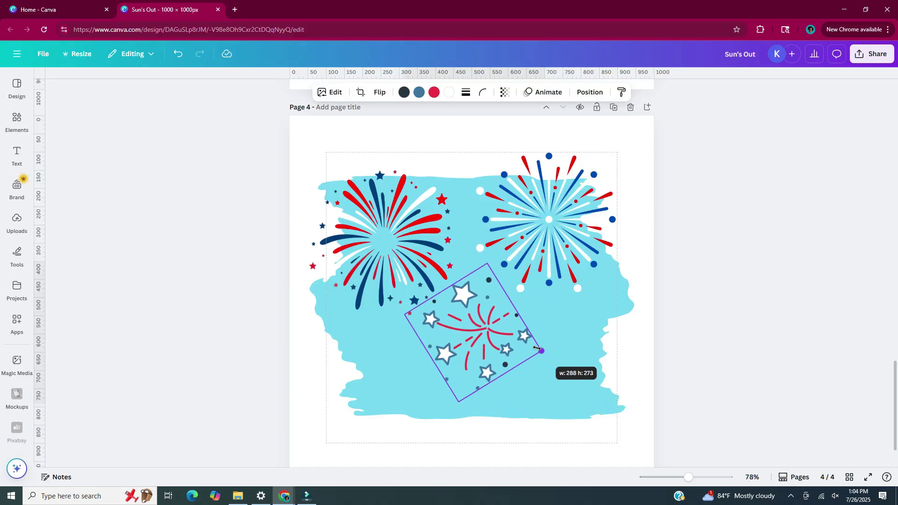
pyautogui.moveTo(496, 346); pyautogui.dragTo(441, 299)
# - Duplicate the fireworks and arrange all six, varied in size and rotation, in two rows of three across the blue background
pyautogui.click(568, 222)
pyautogui.moveTo(568, 222); pyautogui.dragTo(567, 329)
pyautogui.moveTo(384, 336); pyautogui.dragTo(557, 215)
pyautogui.moveTo(553, 331); pyautogui.dragTo(388, 362)
pyautogui.moveTo(356, 318); pyautogui.dragTo(428, 183)
pyautogui.click(472, 348)
pyautogui.moveTo(473, 348); pyautogui.dragTo(538, 330)
pyautogui.moveTo(476, 227); pyautogui.dragTo(463, 206)
pyautogui.moveTo(428, 182); pyautogui.dragTo(480, 365)
pyautogui.moveTo(391, 331); pyautogui.dragTo(406, 324)
pyautogui.moveTo(479, 392); pyautogui.dragTo(464, 378)
pyautogui.click(774, 314)
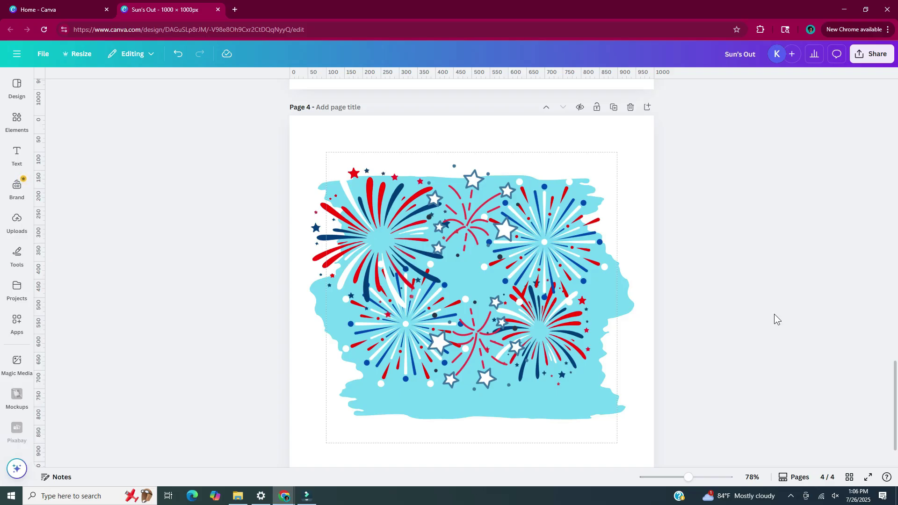
# - Select all six fireworks and scale them down together to fit inside the blue background
pyautogui.click(294, 145)
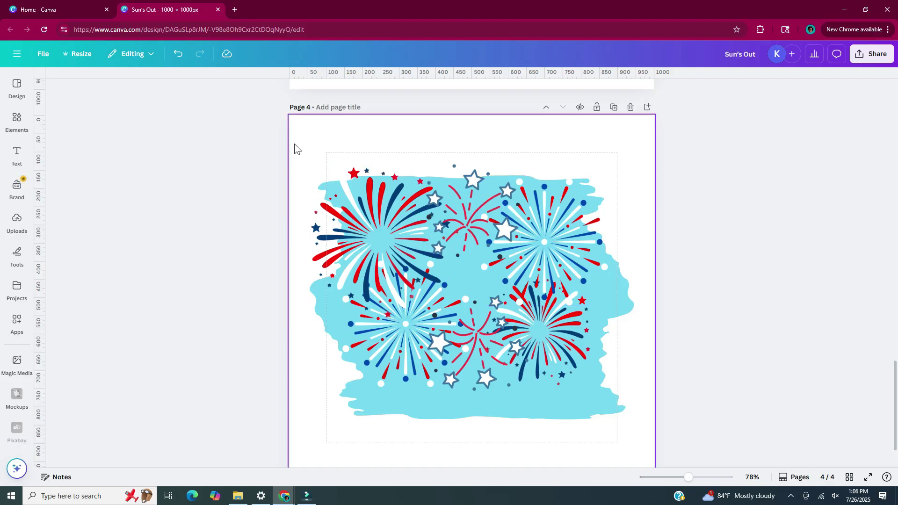
pyautogui.moveTo(295, 144); pyautogui.dragTo(623, 401)
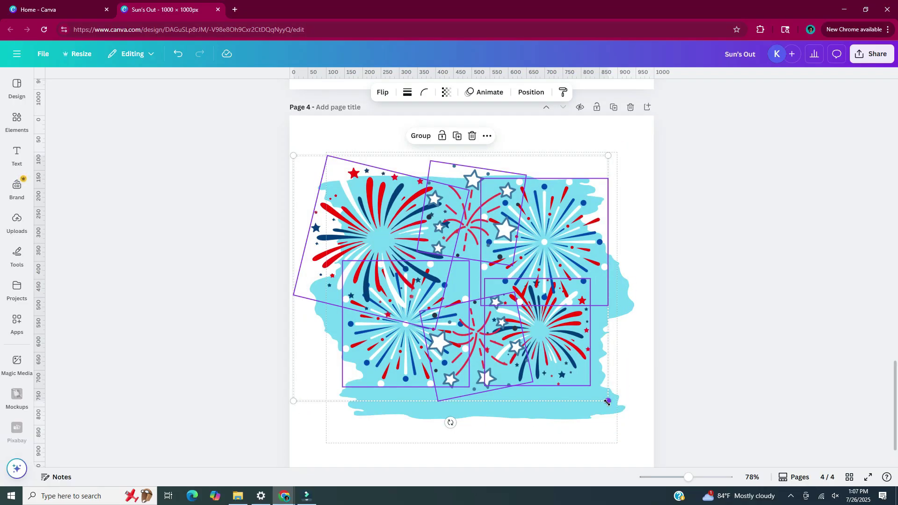
pyautogui.click(670, 341)
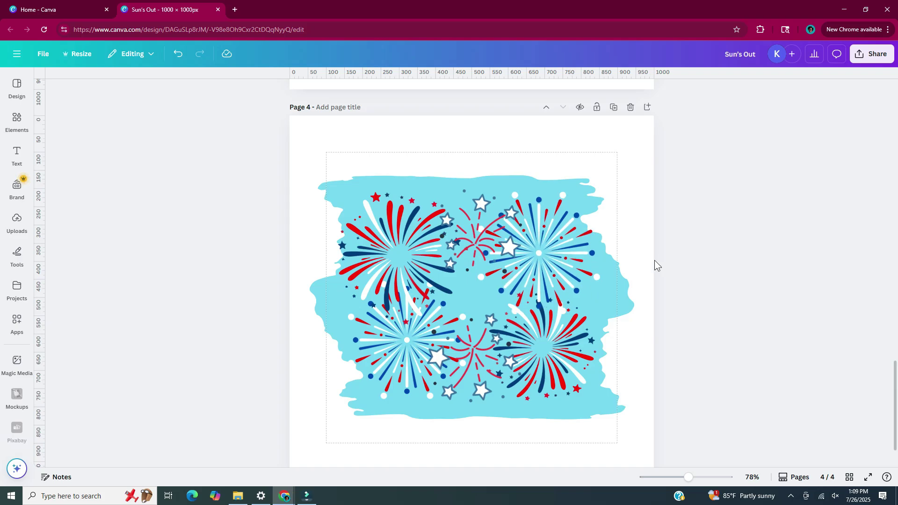
# - Add a rectangle, resize it to a banner about 400 × 90 px, and centre it between the two rows of fireworks
pyautogui.press('r')
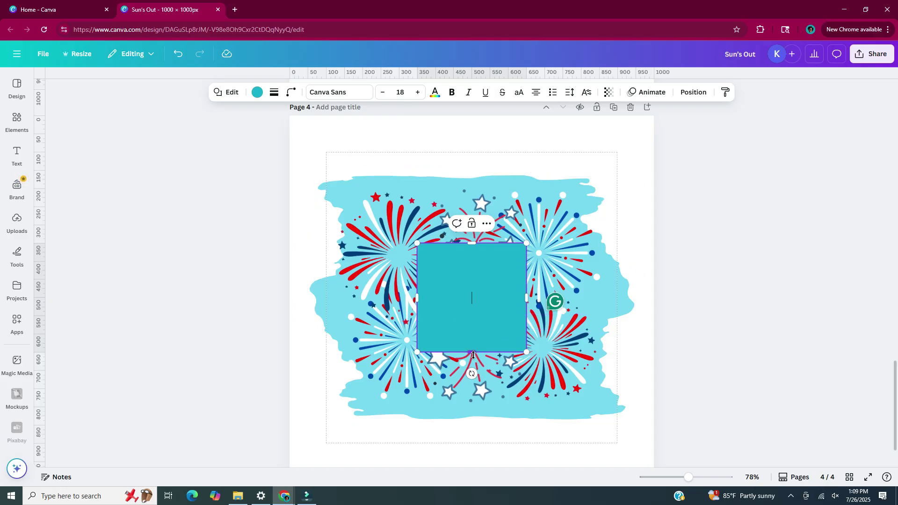
pyautogui.moveTo(473, 355); pyautogui.dragTo(473, 290)
pyautogui.moveTo(416, 265); pyautogui.dragTo(381, 273)
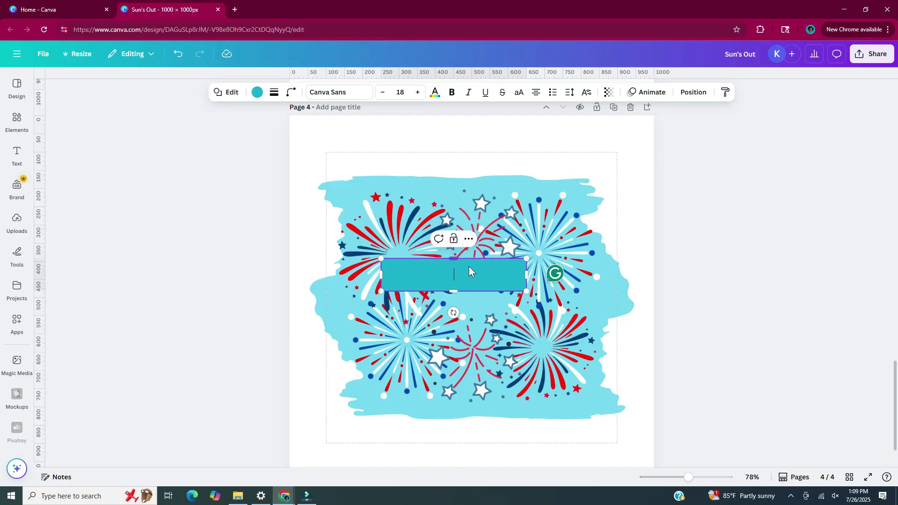
pyautogui.moveTo(469, 272); pyautogui.dragTo(488, 290)
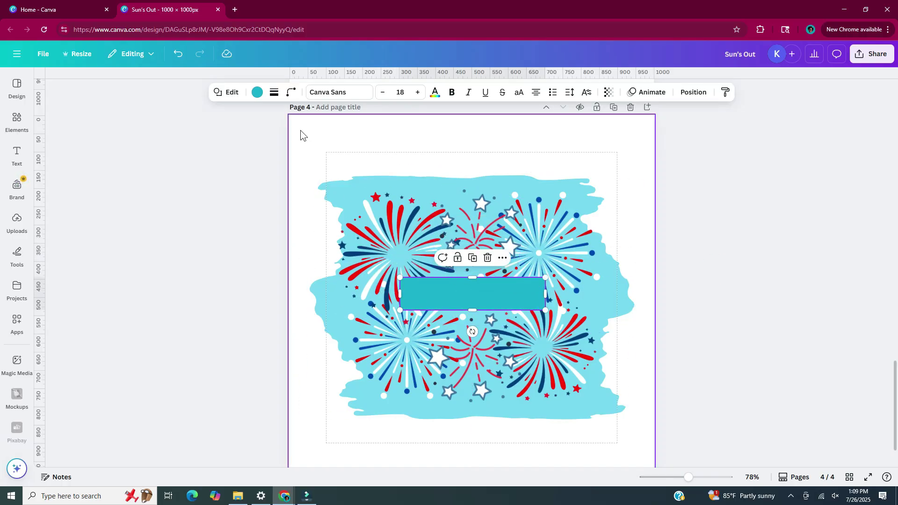
# - Fill the banner rectangle with the vivid red from the document colors
pyautogui.click(258, 96)
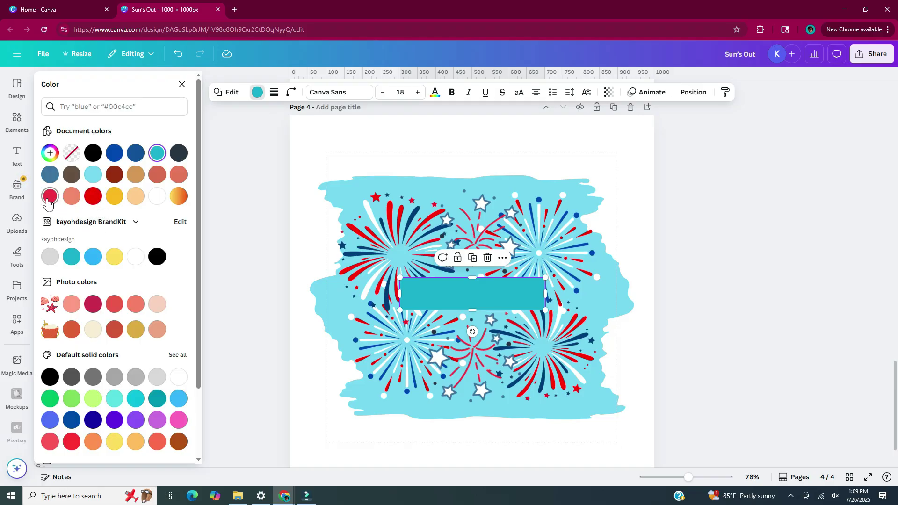
pyautogui.click(94, 197)
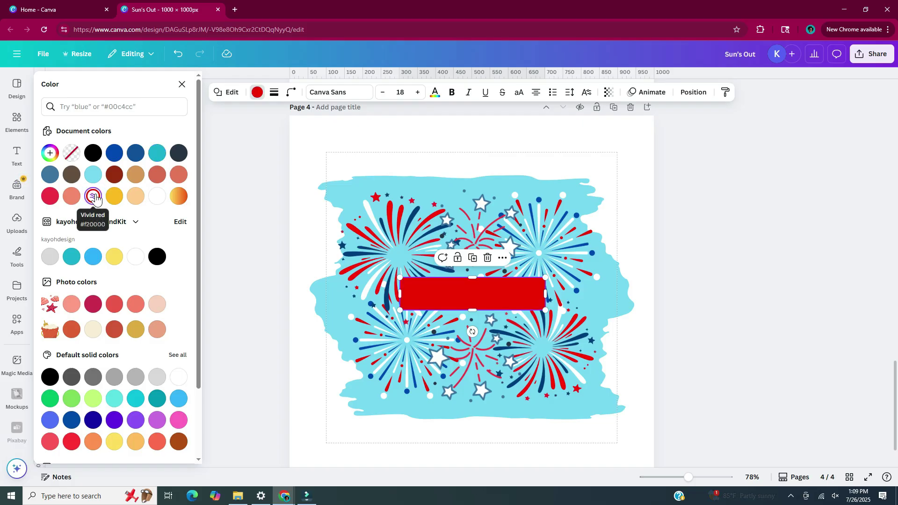
pyautogui.click(646, 267)
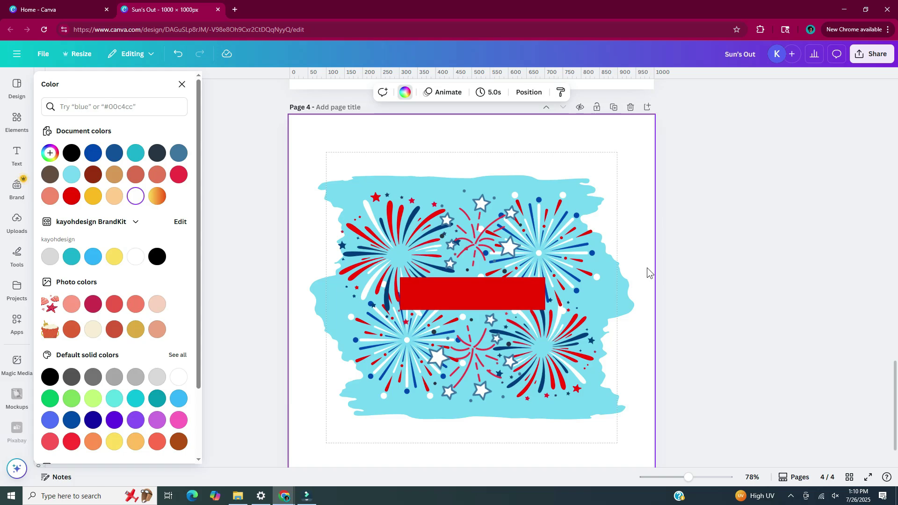
# - Add the text "celebrate" over the red banner and color it white
pyautogui.press('t')
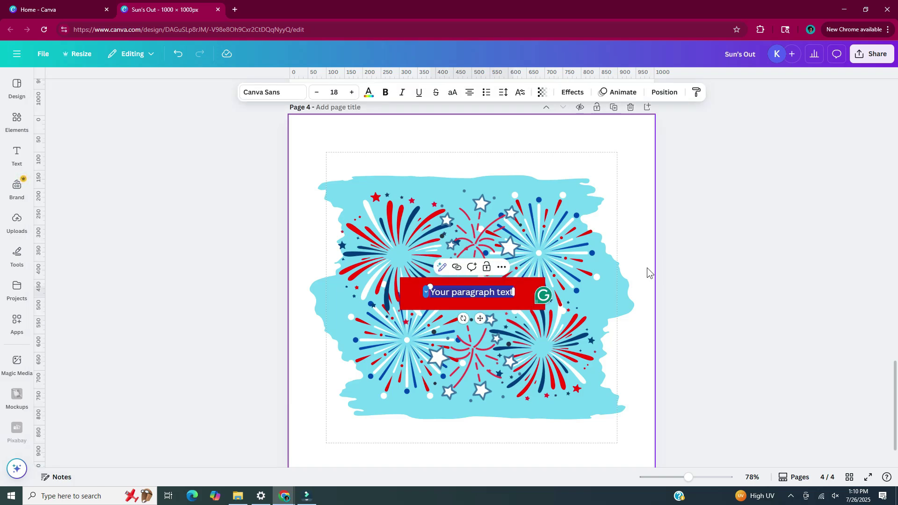
pyautogui.write('celebrate')
pyautogui.scroll(3, 638, 282)
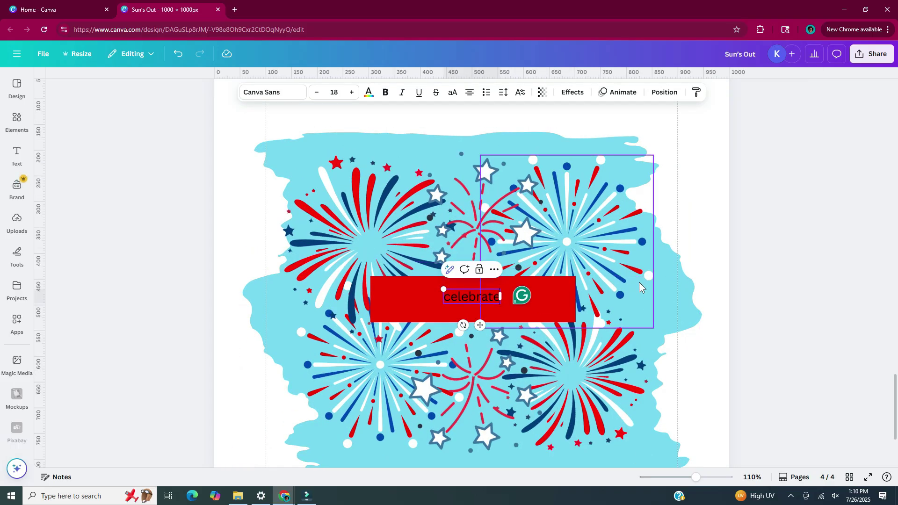
pyautogui.doubleClick(471, 297)
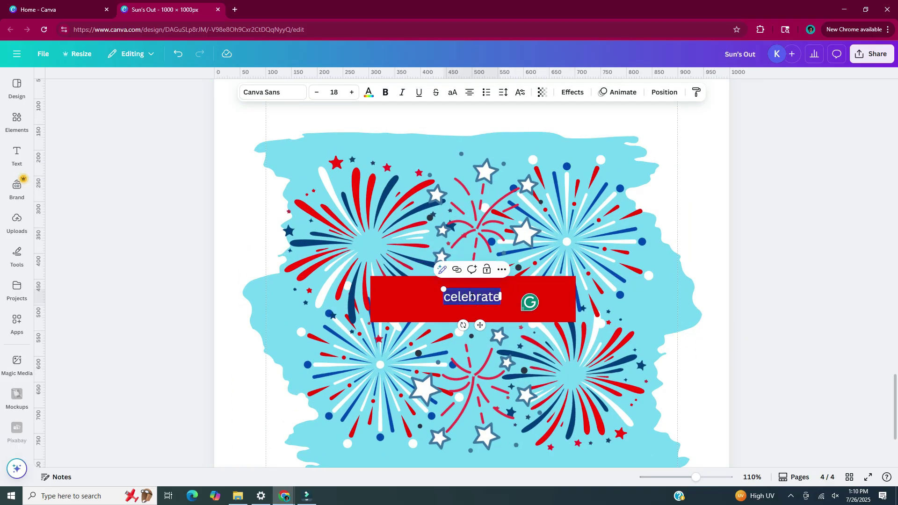
pyautogui.click(370, 96)
pyautogui.click(112, 198)
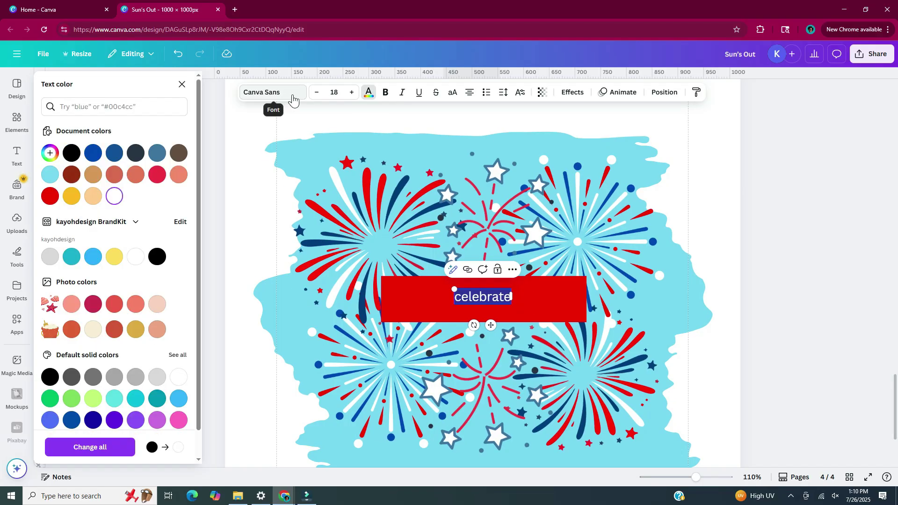
# - Change the banner text to uppercase League Spartan and set its letter spacing to 136
pyautogui.click(292, 94)
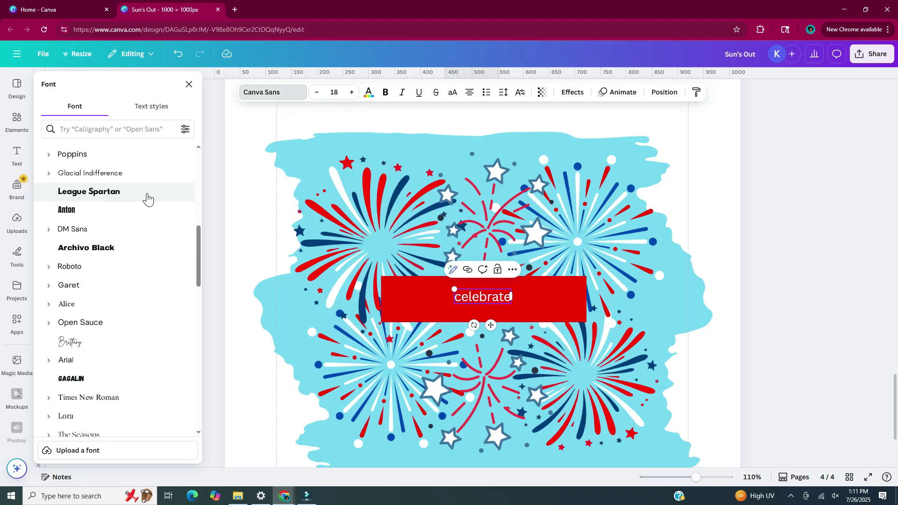
pyautogui.click(148, 198)
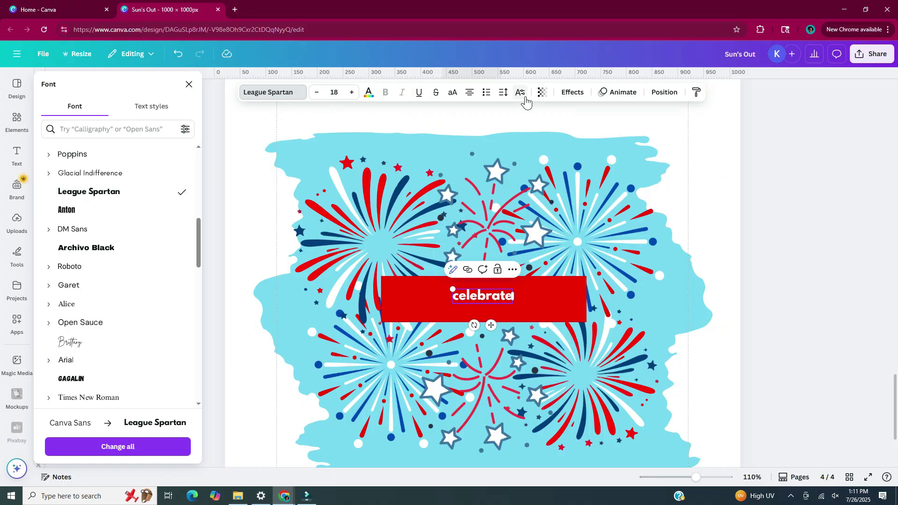
pyautogui.click(458, 96)
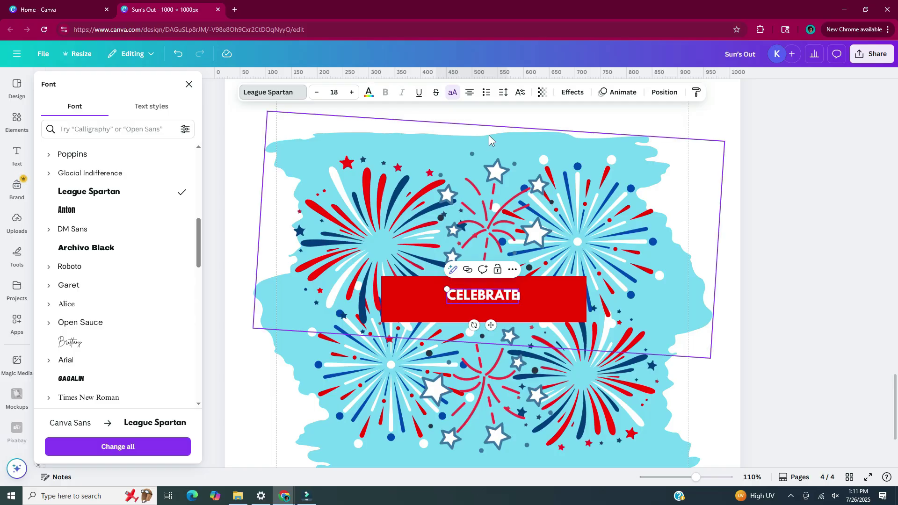
pyautogui.click(505, 96)
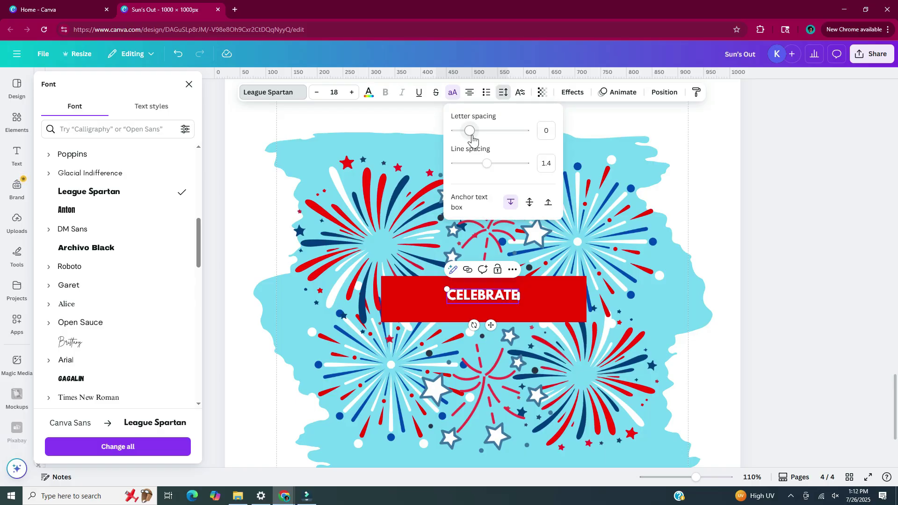
pyautogui.moveTo(470, 130); pyautogui.dragTo(480, 131)
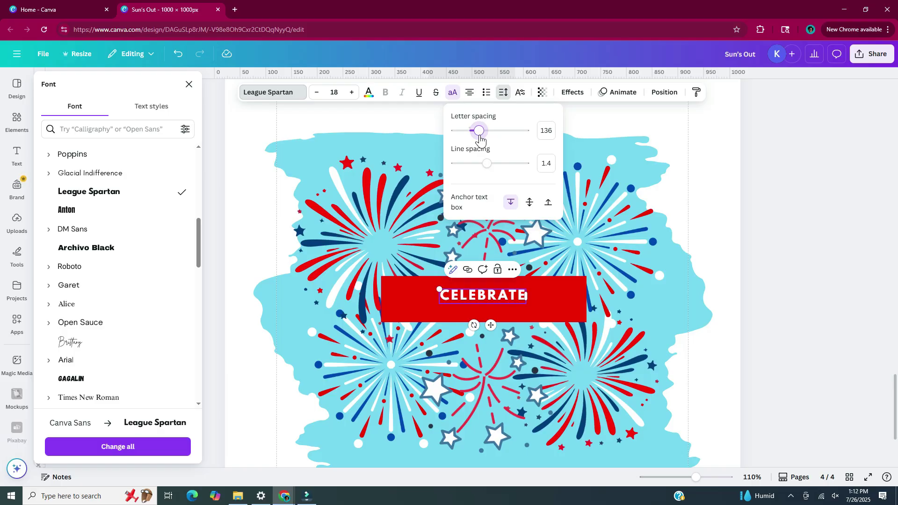
# - Enlarge the "CELEBRATE" text to size 42.5 and centre it on the red banner
pyautogui.click(740, 395)
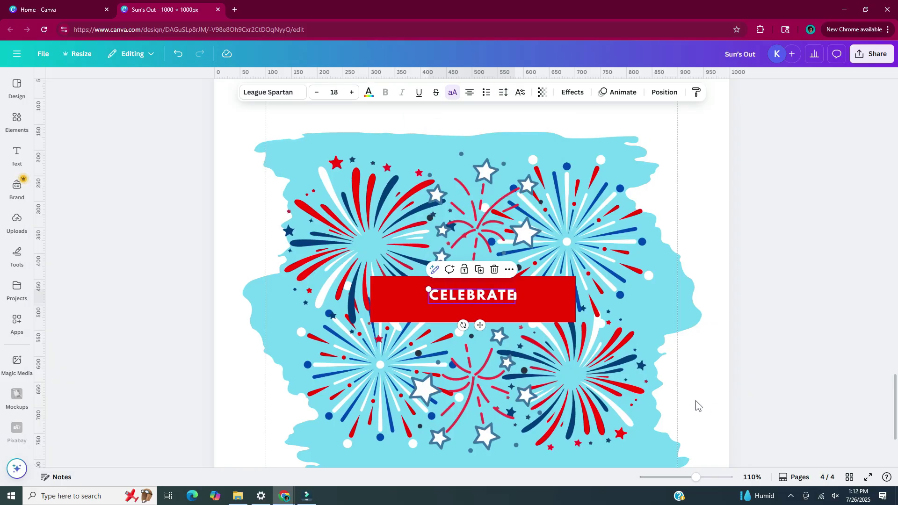
pyautogui.scroll(5, 469, 297)
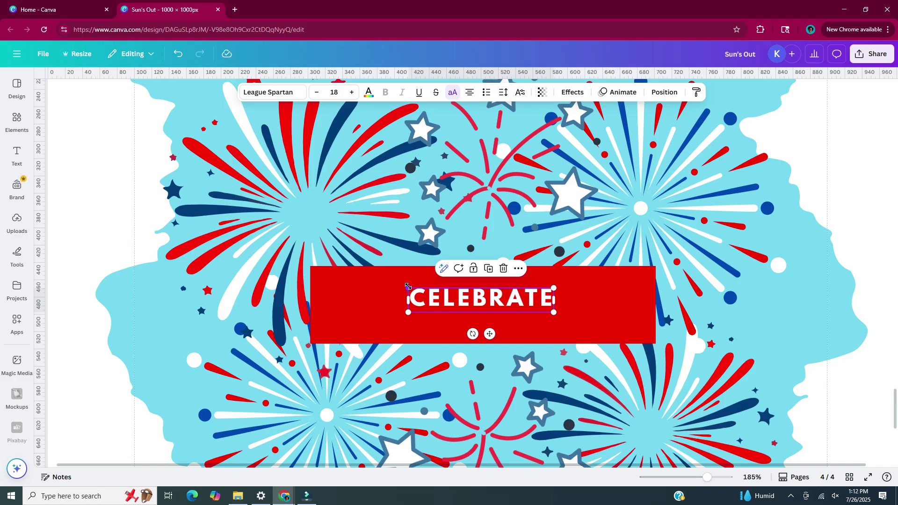
pyautogui.moveTo(407, 287); pyautogui.dragTo(291, 267)
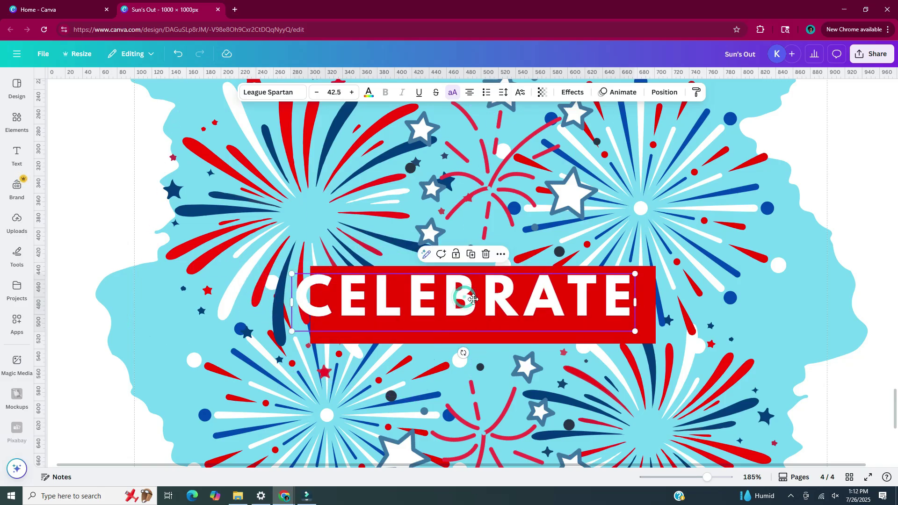
pyautogui.moveTo(463, 299); pyautogui.dragTo(486, 303)
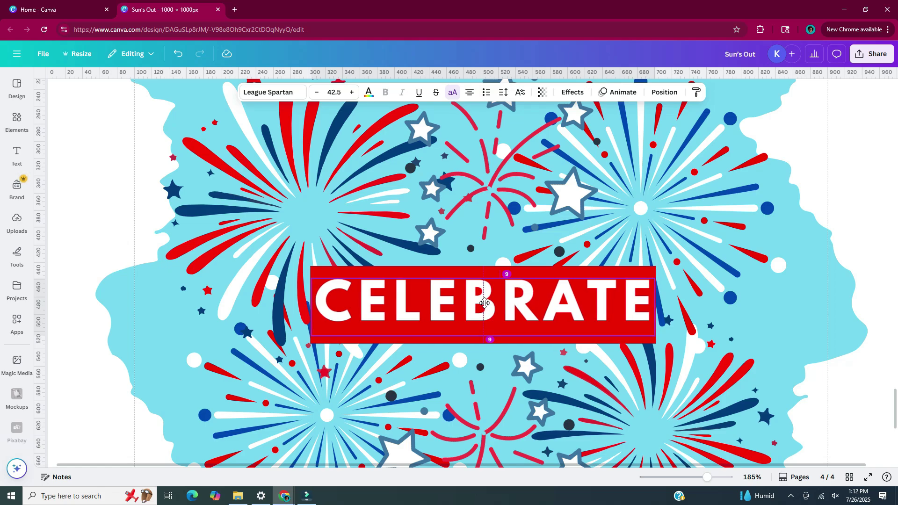
pyautogui.scroll(-5, 770, 248)
pyautogui.click(674, 245)
pyautogui.scroll(-3, 689, 347)
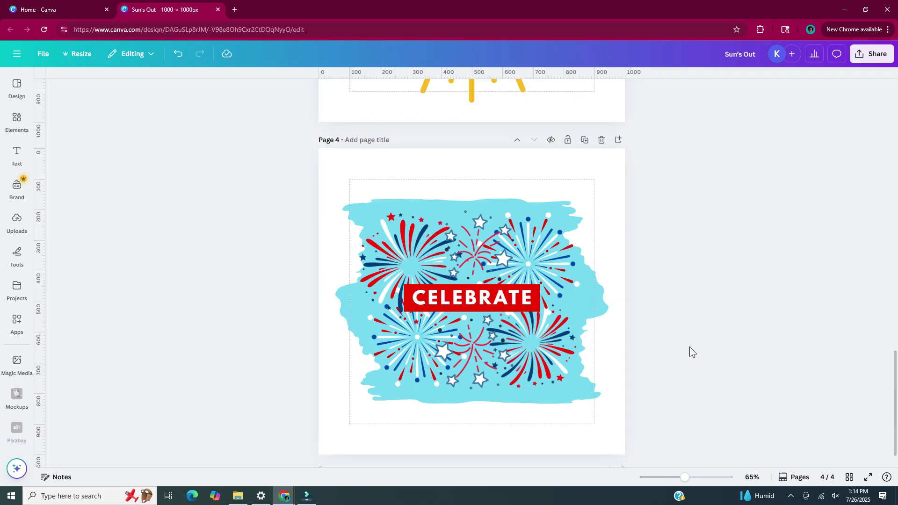
# - Download all four pages as PNG files with a transparent background
pyautogui.scroll(5, 689, 347)
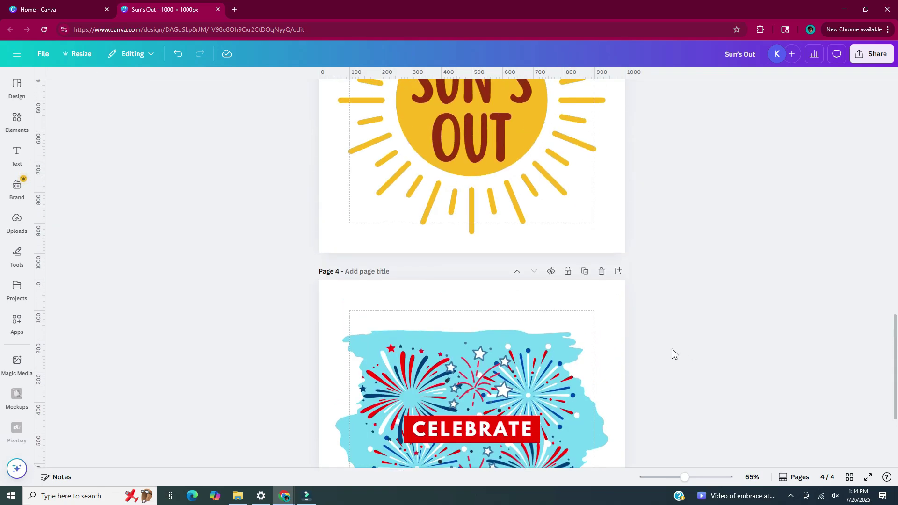
pyautogui.scroll(6, 672, 353)
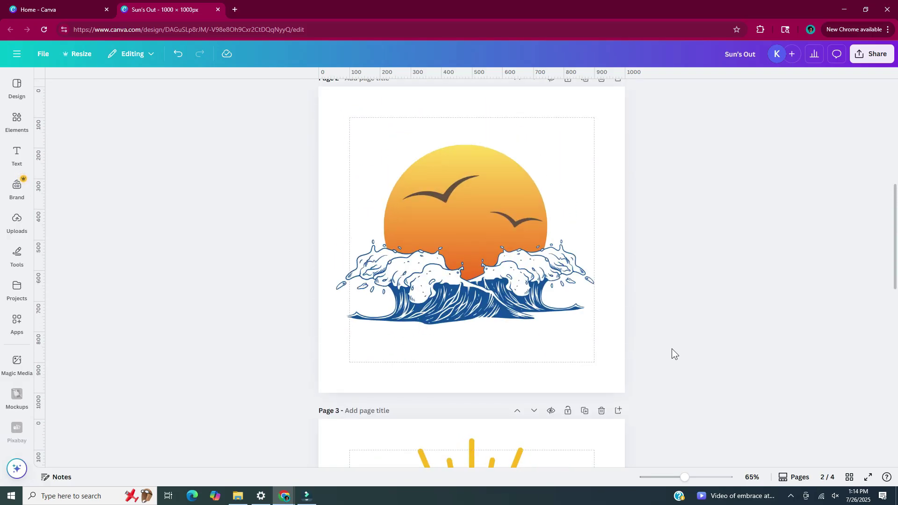
pyautogui.scroll(6, 671, 353)
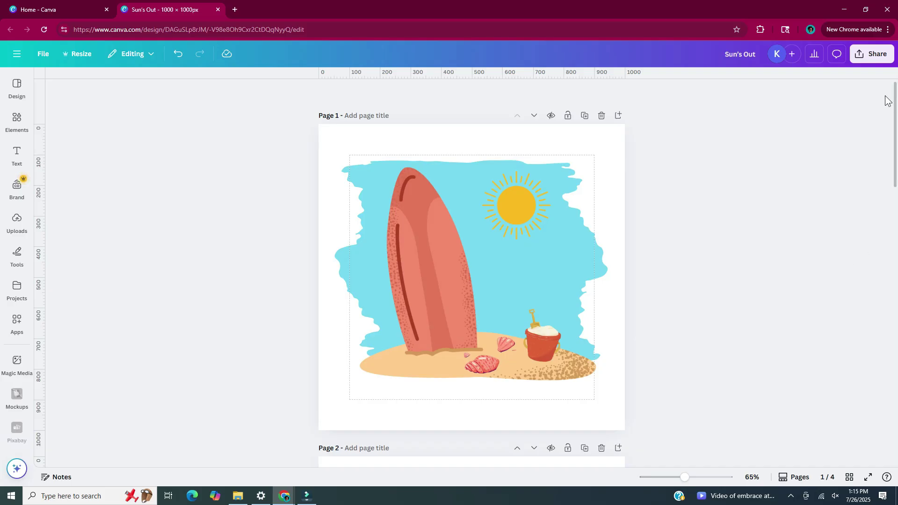
pyautogui.click(882, 63)
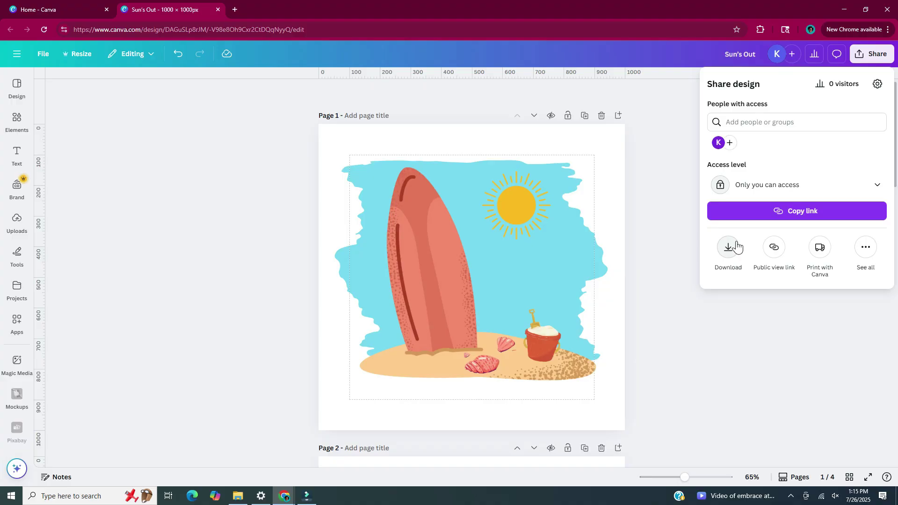
pyautogui.click(736, 245)
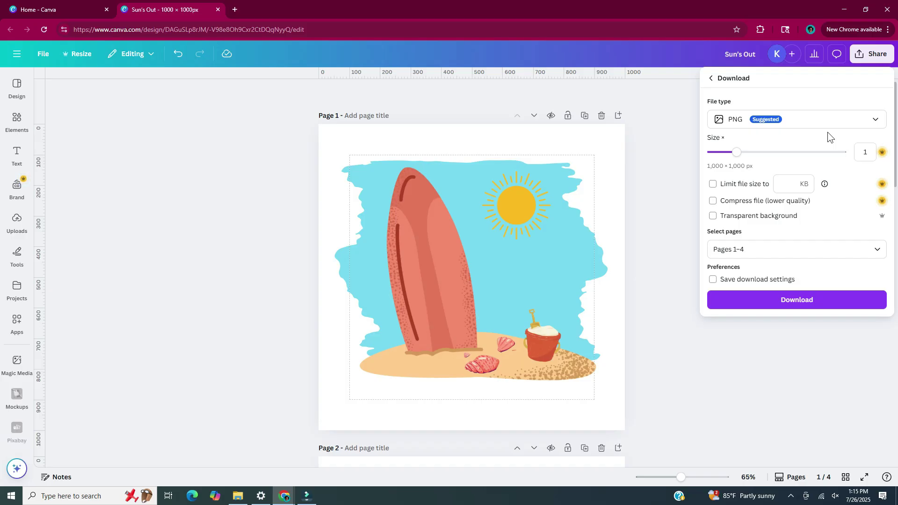
pyautogui.click(725, 215)
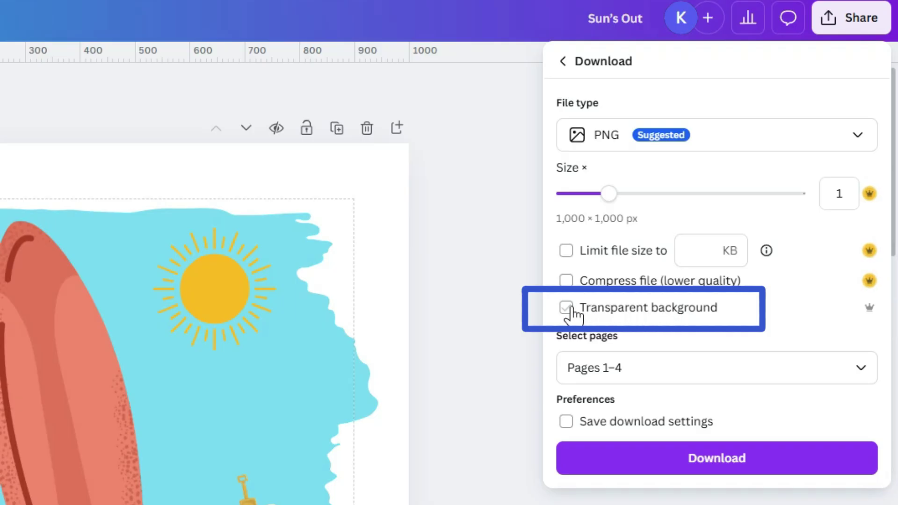
pyautogui.click(566, 308)
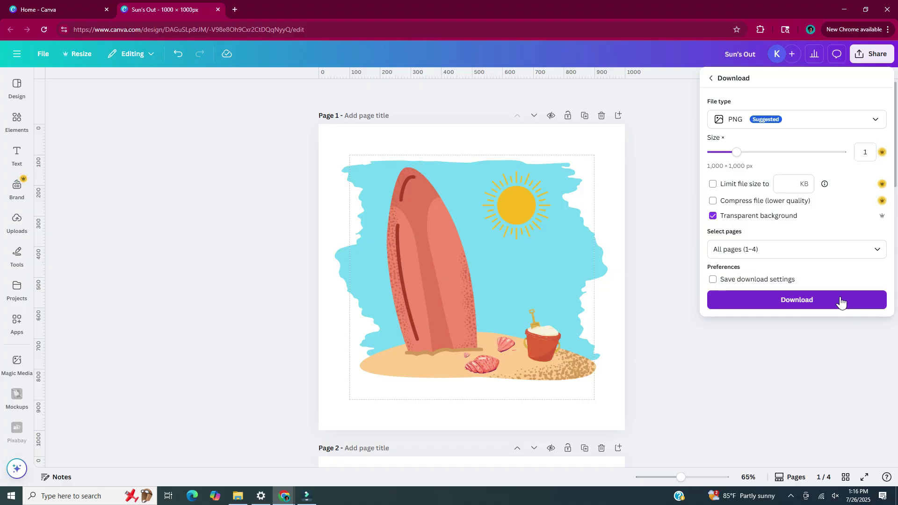
pyautogui.click(840, 302)
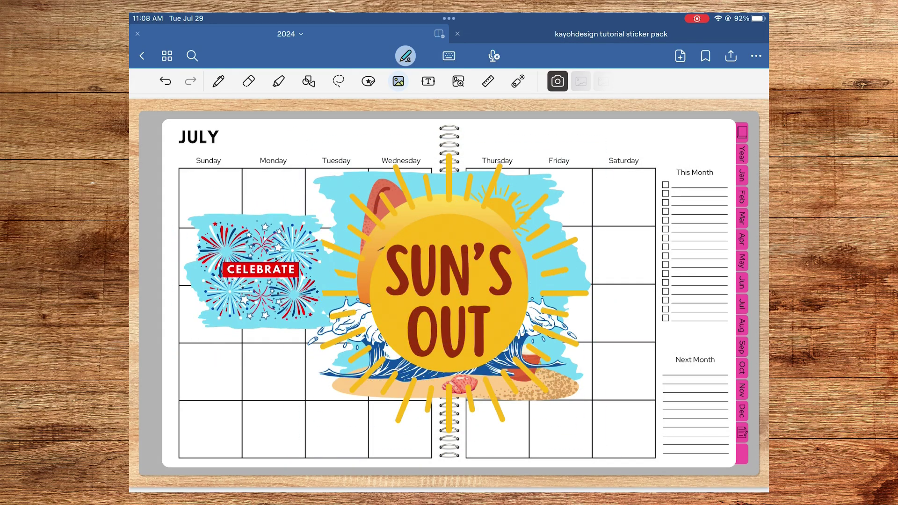
# - Switch to the 2024 planner's July page, shrink the overlapping stickers and spread them apart around the calendar
pyautogui.moveTo(610, 454); pyautogui.dragTo(315, 442)
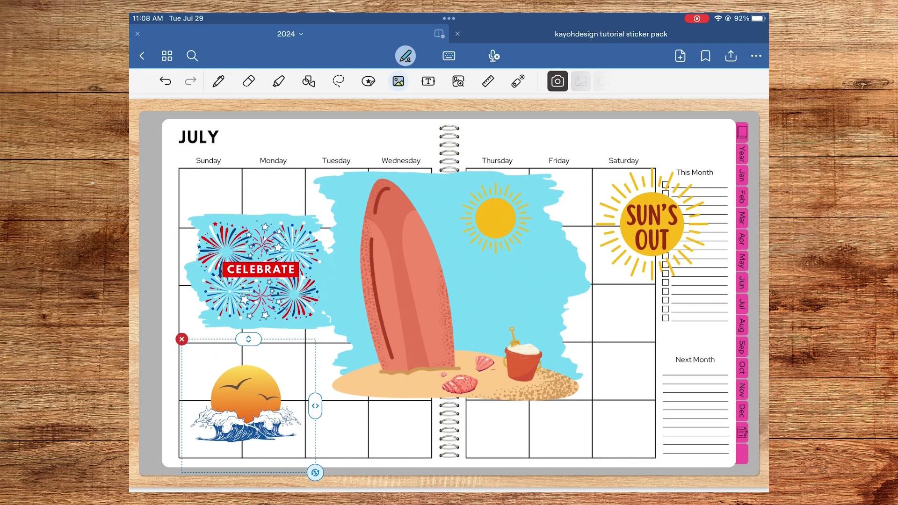
pyautogui.moveTo(609, 454); pyautogui.dragTo(523, 367)
pyautogui.moveTo(448, 292); pyautogui.dragTo(599, 396)
pyautogui.scroll(5, 262, 271)
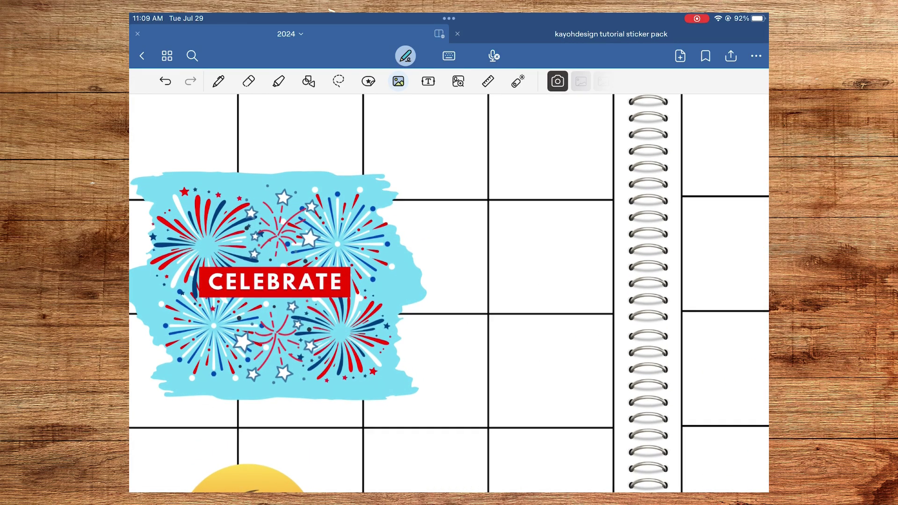
pyautogui.scroll(-5, 449, 293)
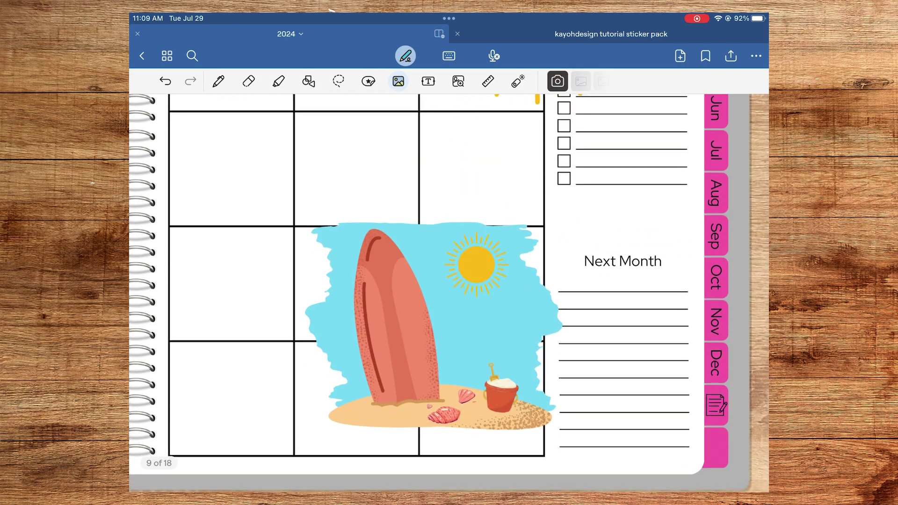
pyautogui.scroll(-3, 449, 293)
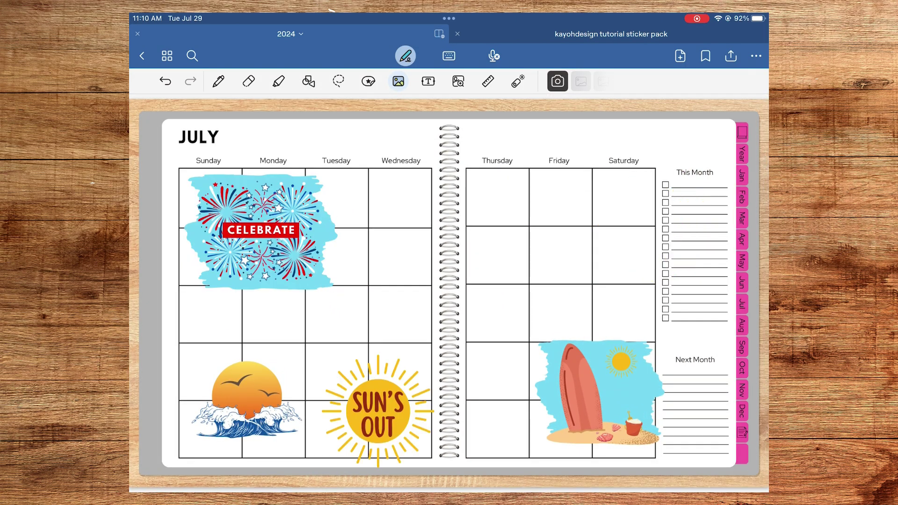
# - Crop the empty margins around the Celebrate sticker with the Rectangle Crop Tool
pyautogui.scroll(5, 328, 233)
pyautogui.click(334, 280)
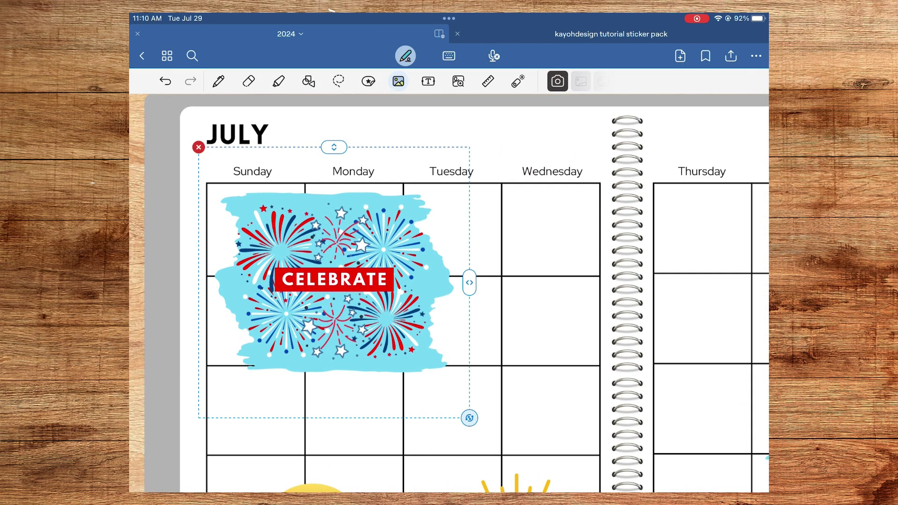
pyautogui.click(334, 280)
pyautogui.click(409, 128)
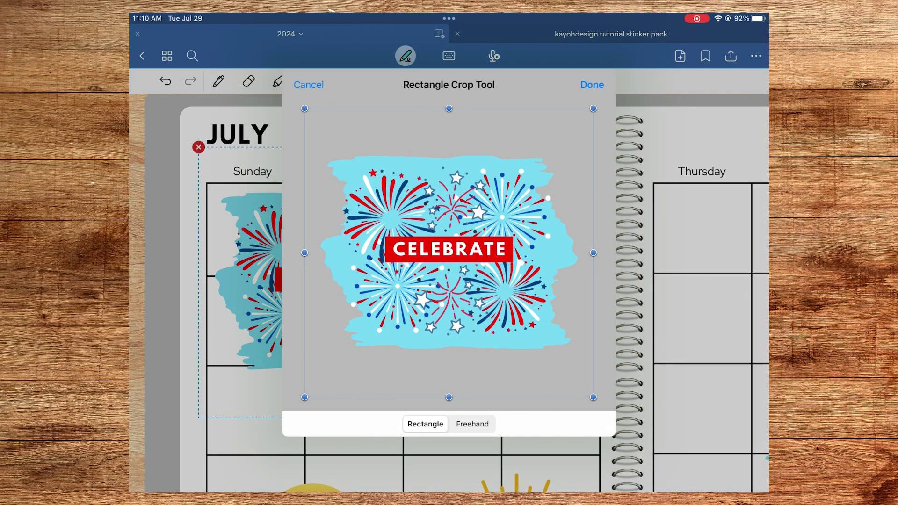
pyautogui.click(592, 85)
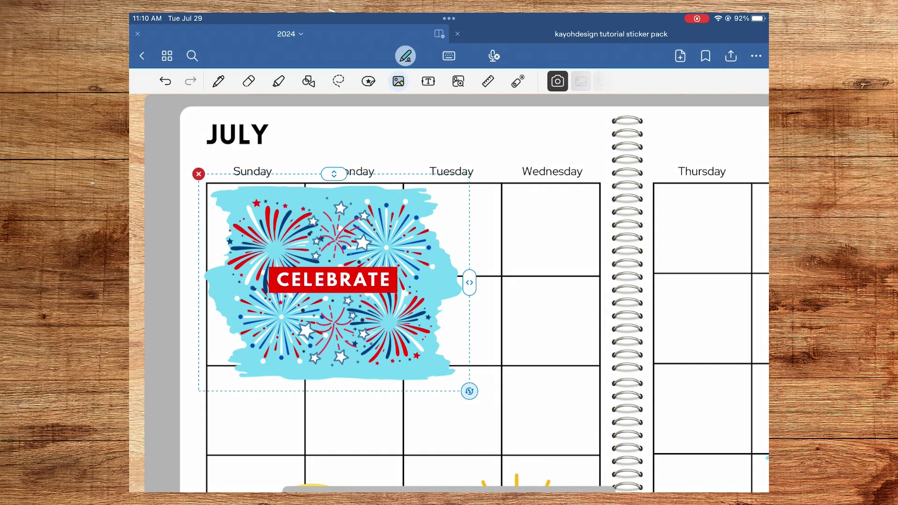
# - Shrink the Celebrate sticker to one calendar cell and place it in the first-row Friday cell
pyautogui.moveTo(467, 388); pyautogui.dragTo(407, 333)
pyautogui.hscroll(3, 449, 280)
pyautogui.moveTo(208, 285); pyautogui.dragTo(593, 260)
pyautogui.hscroll(5, 449, 281)
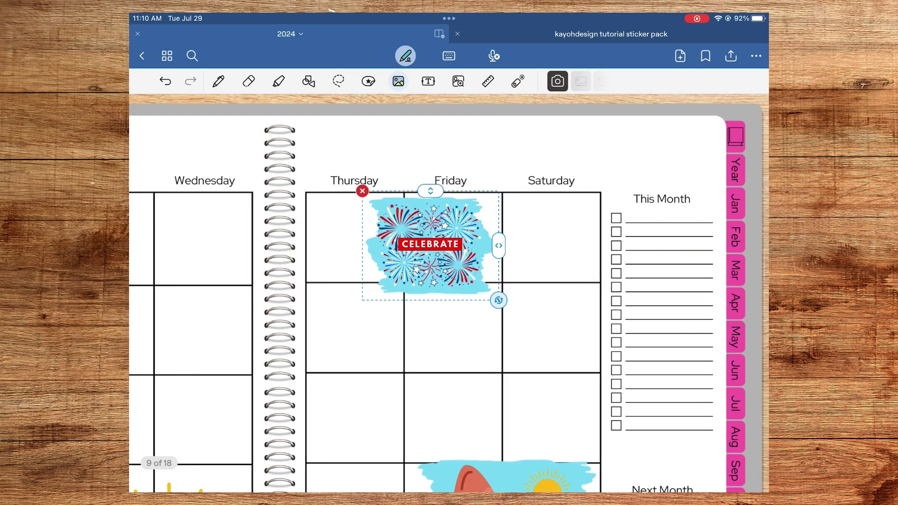
pyautogui.moveTo(498, 300); pyautogui.dragTo(475, 287)
pyautogui.moveTo(432, 241); pyautogui.dragTo(449, 236)
# - Shrink the surfboard beach sticker to one calendar cell and place it in the third-row Tuesday cell
pyautogui.scroll(-5, 449, 281)
pyautogui.click(501, 391)
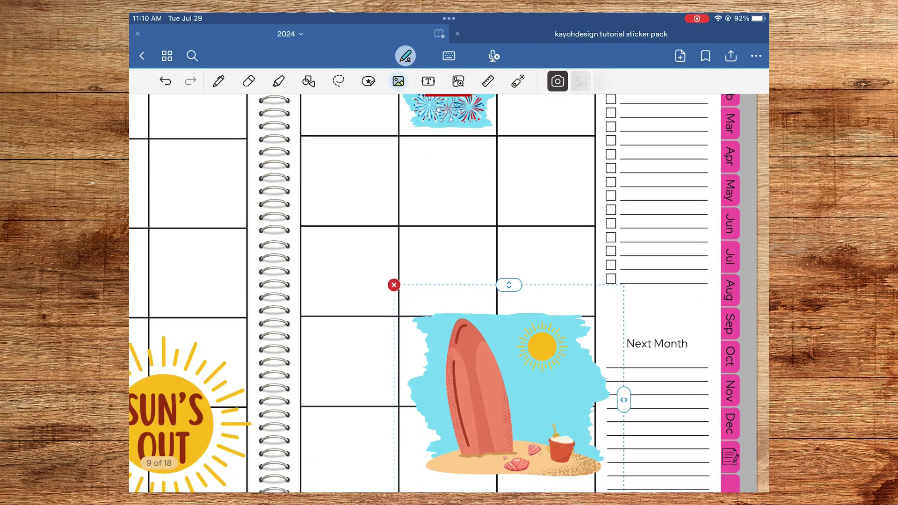
pyautogui.scroll(-3, 449, 280)
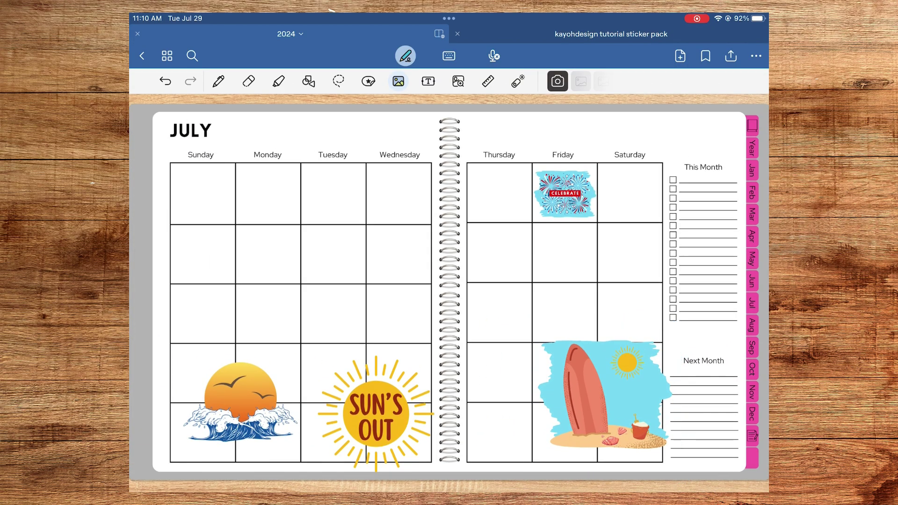
pyautogui.moveTo(603, 395); pyautogui.dragTo(351, 305)
pyautogui.scroll(3, 341, 282)
pyautogui.moveTo(433, 396); pyautogui.dragTo(375, 383)
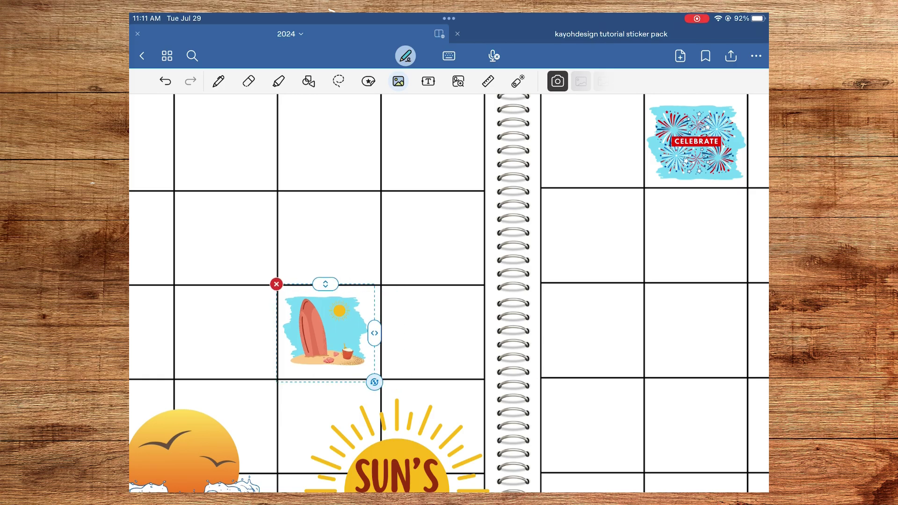
# - Shrink the Sun's Out sticker to one calendar cell and place it in the first-row Sunday cell
pyautogui.scroll(-3, 449, 281)
pyautogui.click(395, 365)
pyautogui.moveTo(502, 472); pyautogui.dragTo(462, 431)
pyautogui.scroll(1, 449, 281)
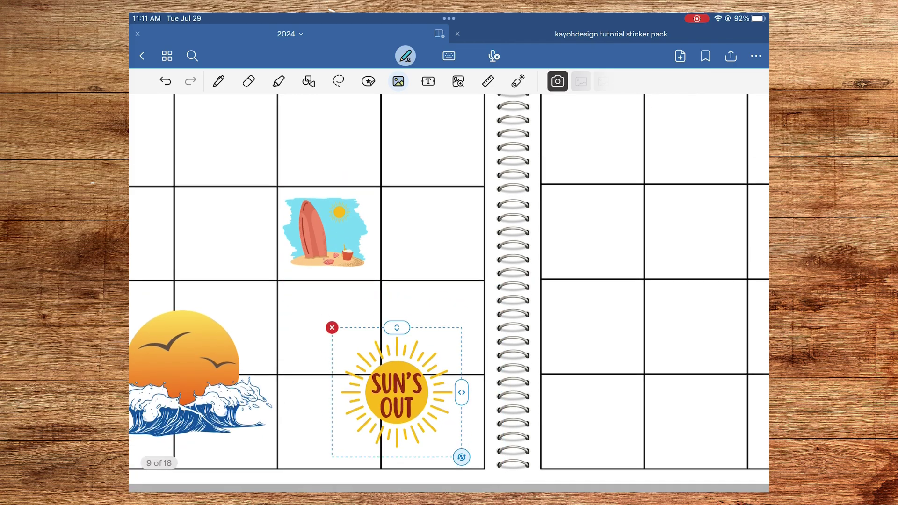
pyautogui.scroll(2, 449, 280)
pyautogui.moveTo(396, 430); pyautogui.dragTo(227, 192)
pyautogui.scroll(3, 448, 280)
pyautogui.moveTo(381, 372)
pyautogui.mouseDown()
pyautogui.moveTo(367, 372)
pyautogui.moveTo(369, 363)
pyautogui.mouseUp()
pyautogui.moveTo(316, 327); pyautogui.dragTo(208, 233)
# - Shrink the sunset-and-waves sticker to one calendar cell and place it in the last-row Thursday cell
pyautogui.scroll(-2, 449, 280)
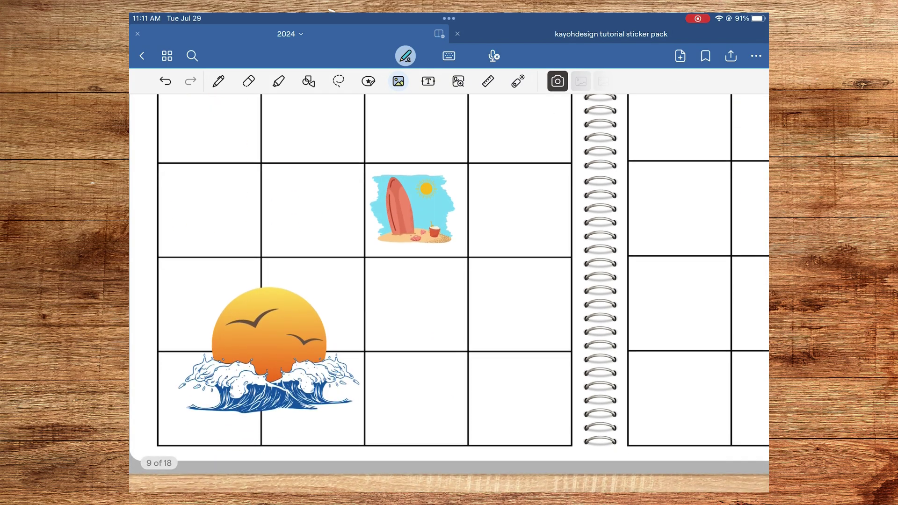
pyautogui.moveTo(345, 421); pyautogui.dragTo(325, 402)
pyautogui.hscroll(1, 449, 280)
pyautogui.moveTo(255, 351); pyautogui.dragTo(667, 371)
pyautogui.hscroll(5, 449, 280)
pyautogui.scroll(3, 449, 281)
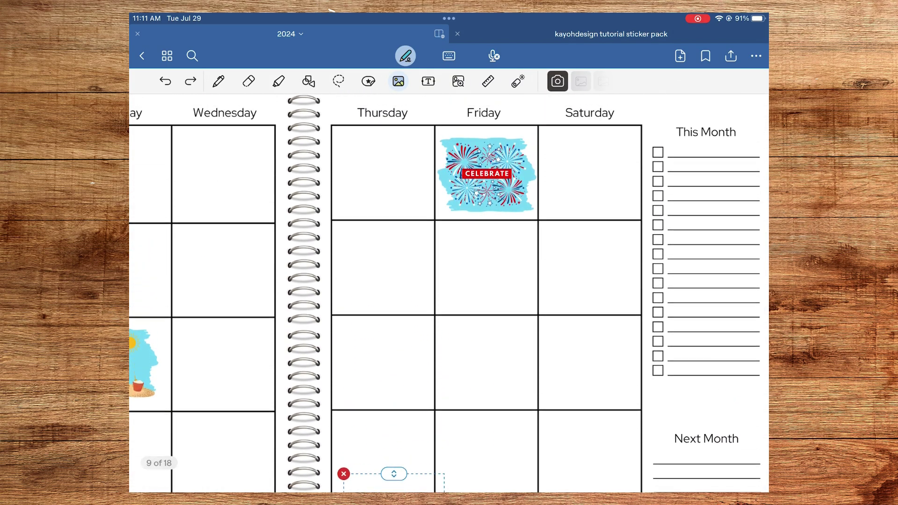
pyautogui.scroll(-4, 449, 280)
pyautogui.moveTo(446, 420); pyautogui.dragTo(449, 424)
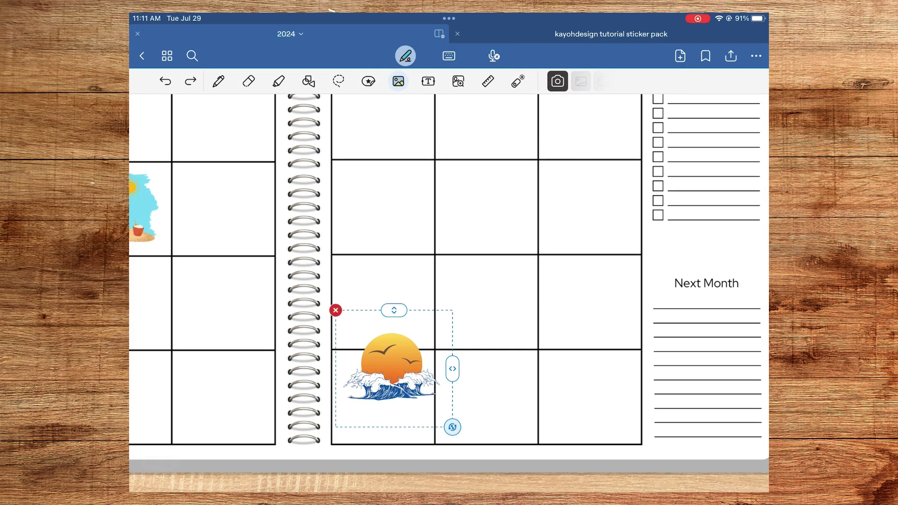
pyautogui.moveTo(392, 370); pyautogui.dragTo(384, 398)
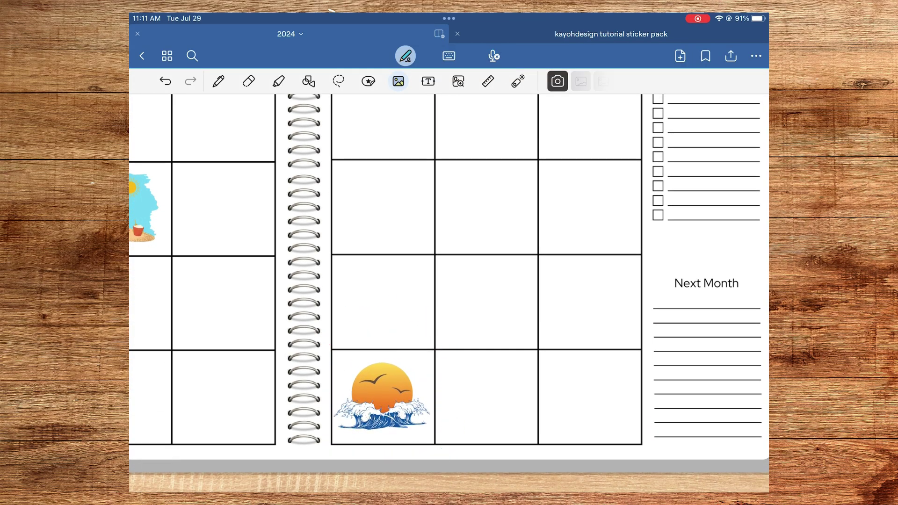
pyautogui.scroll(-5, 449, 280)
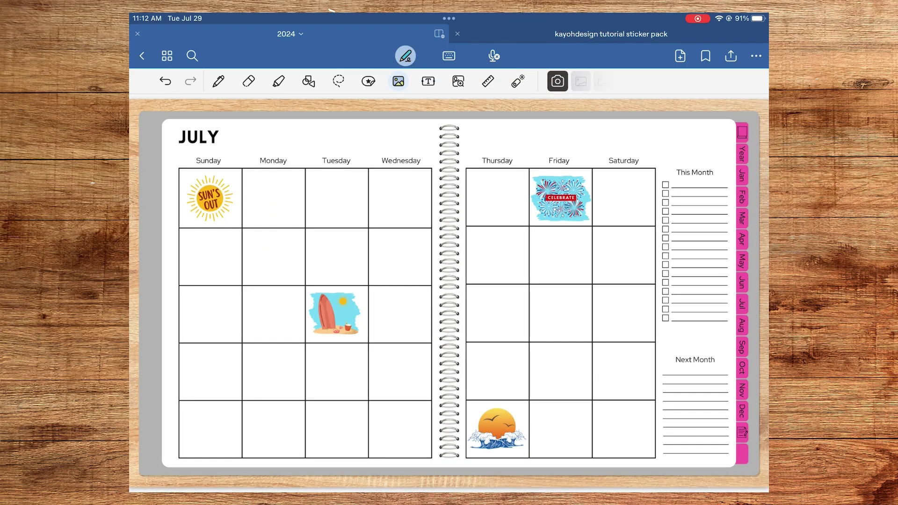